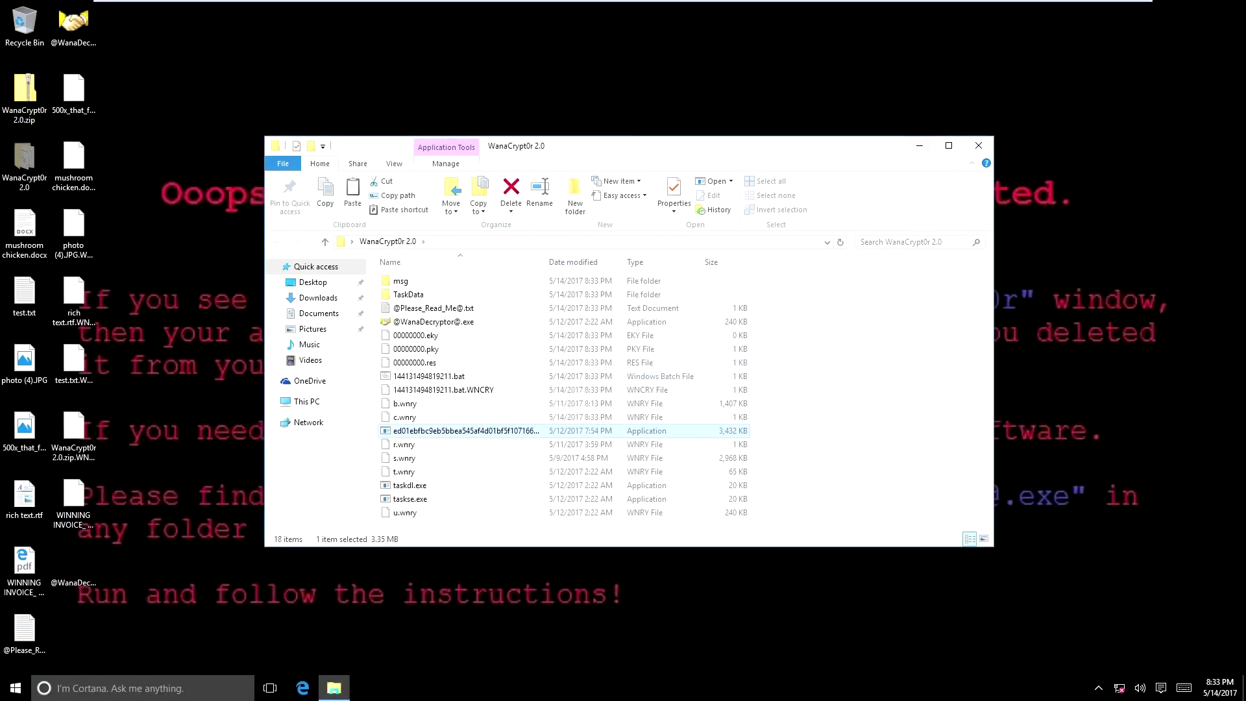
- Minimize the WanaCrypt0r 2.0 folder window and bring the Wana Decrypt0r ransom window forward
{"action": "left_click", "coordinate": [919, 146]}
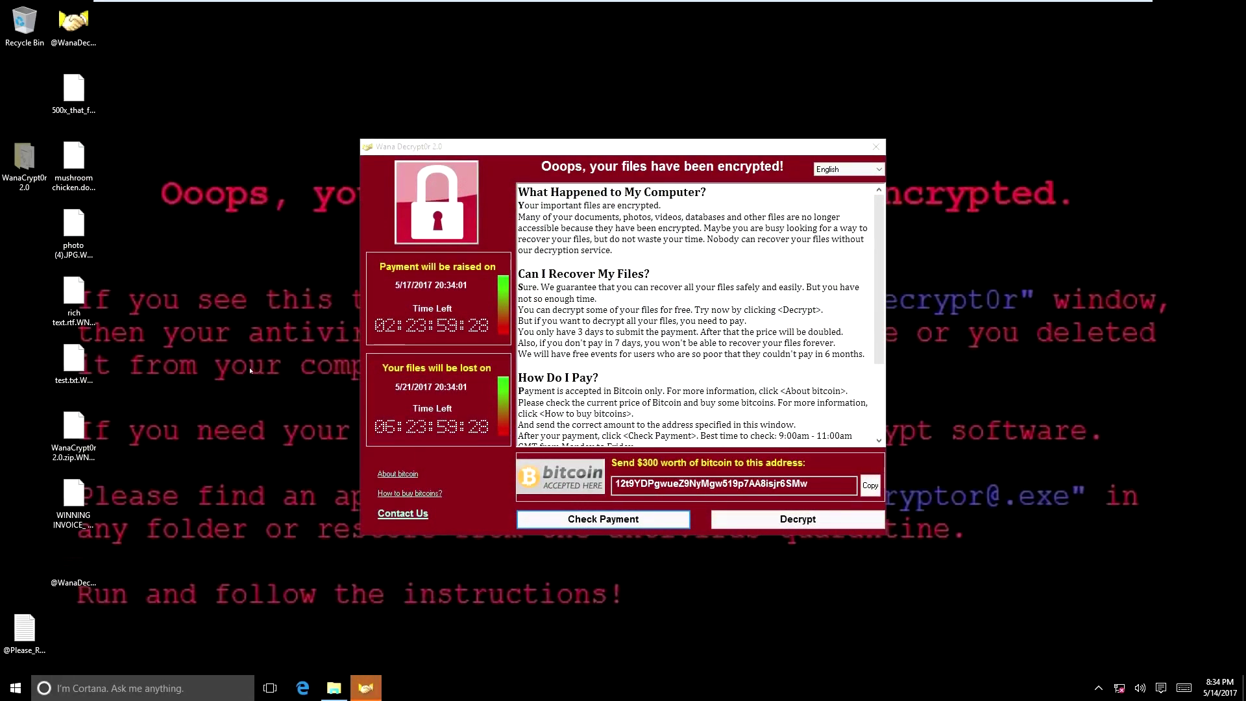
{"action": "left_click", "coordinate": [419, 260]}
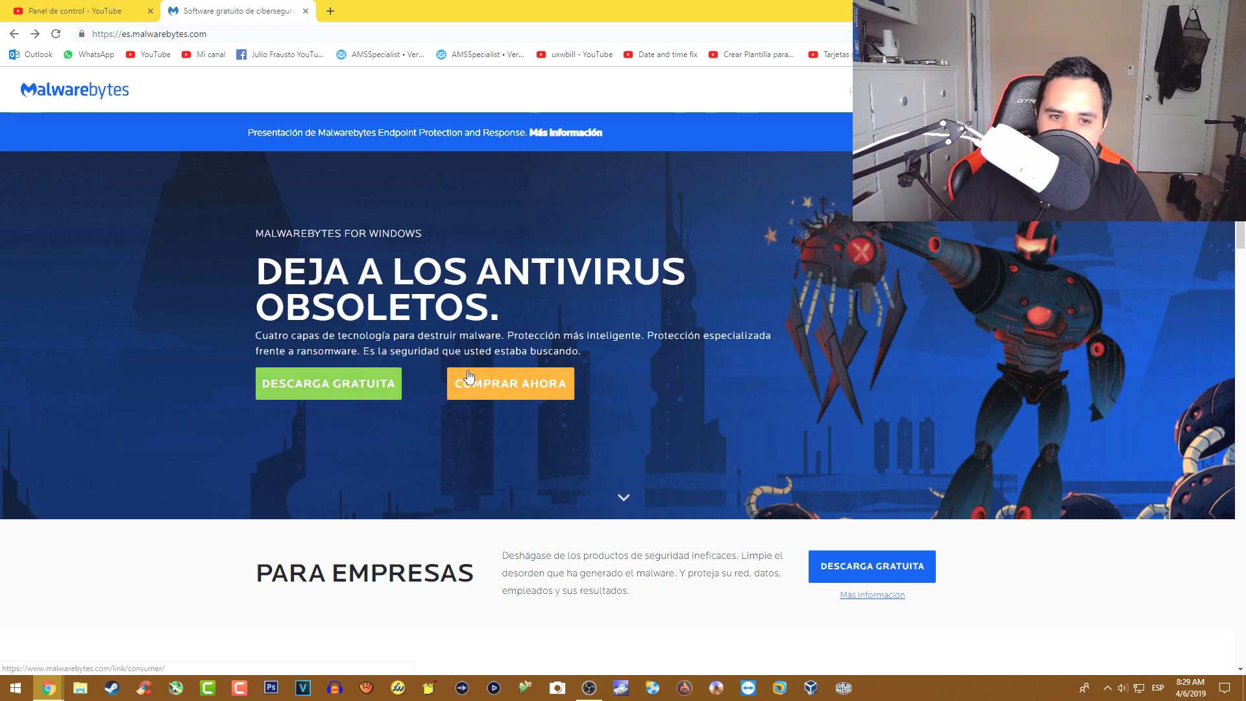
- Save the free Malwarebytes installer to Escritorio and move the mb3-setup icon to the desktop's top-left corner
{"action": "left_click", "coordinate": [357, 383]}
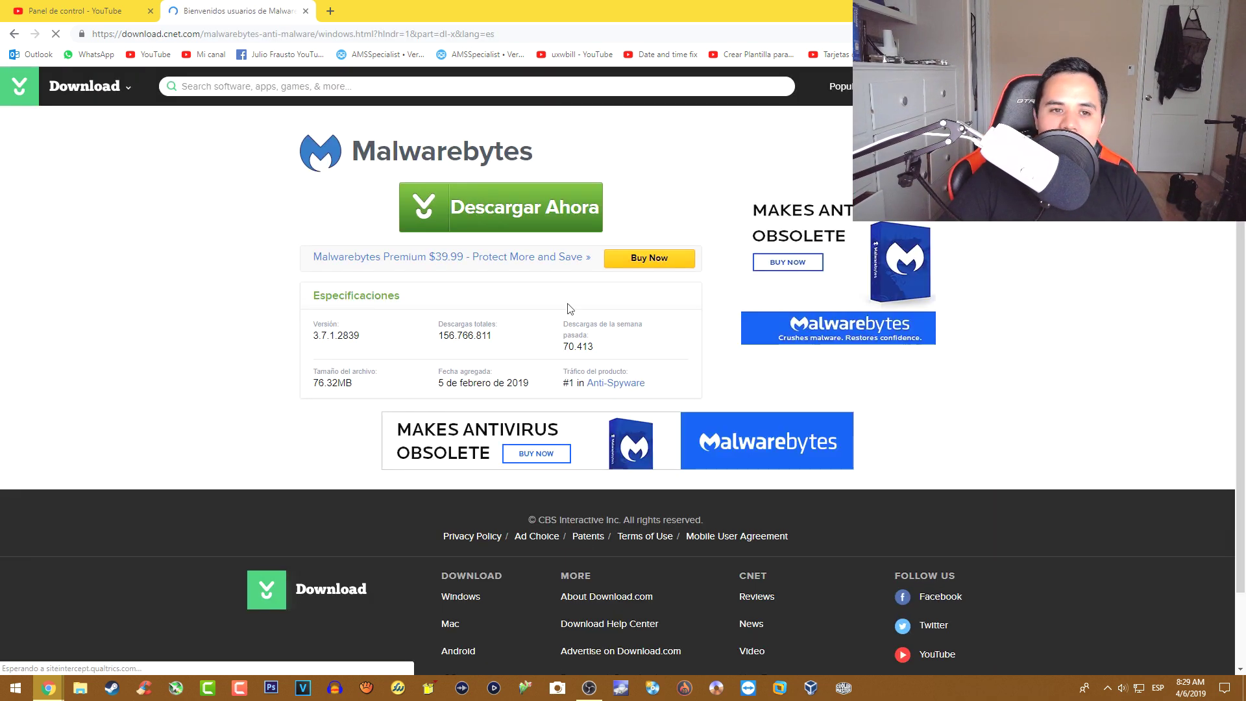
{"action": "left_click", "coordinate": [478, 194]}
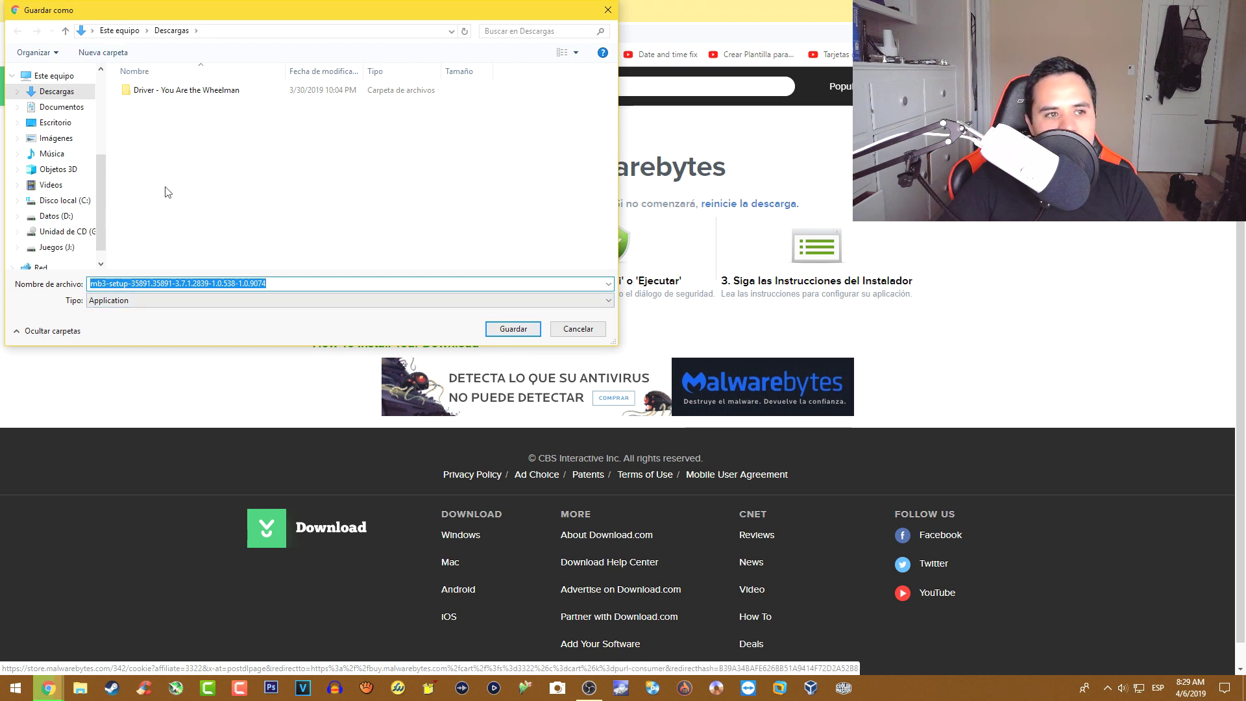
{"action": "left_click", "coordinate": [62, 126]}
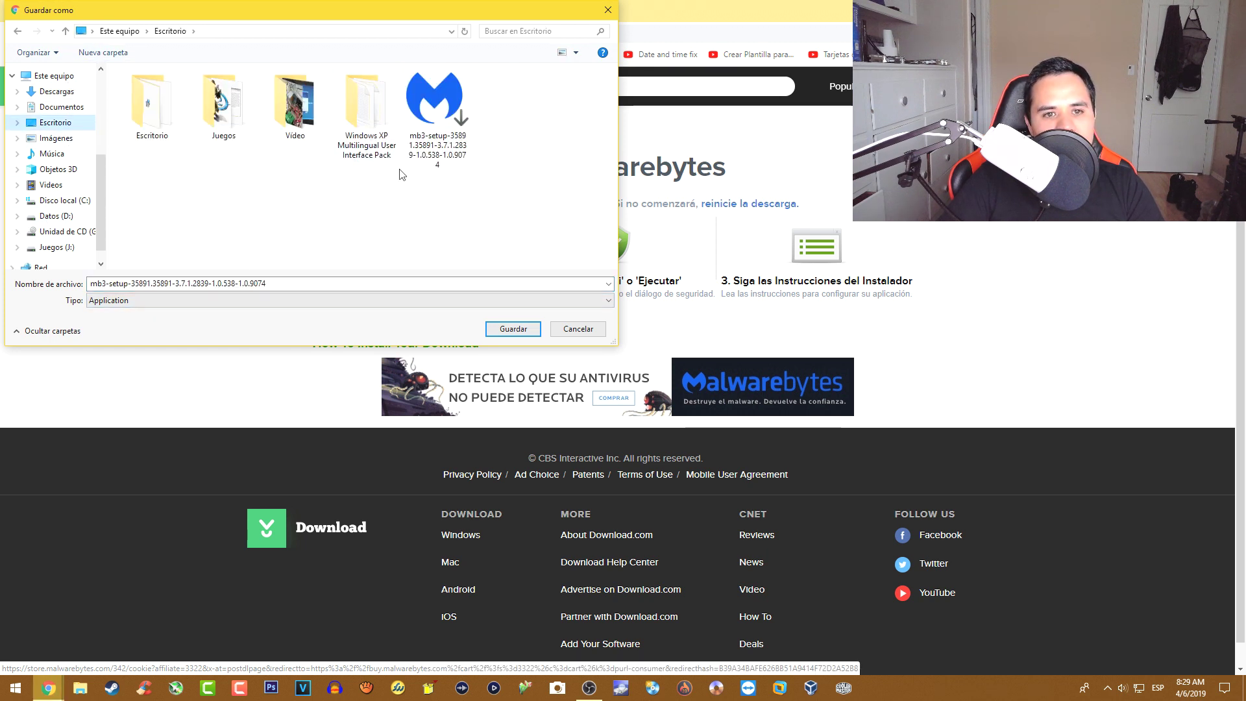
{"action": "left_click", "coordinate": [513, 328]}
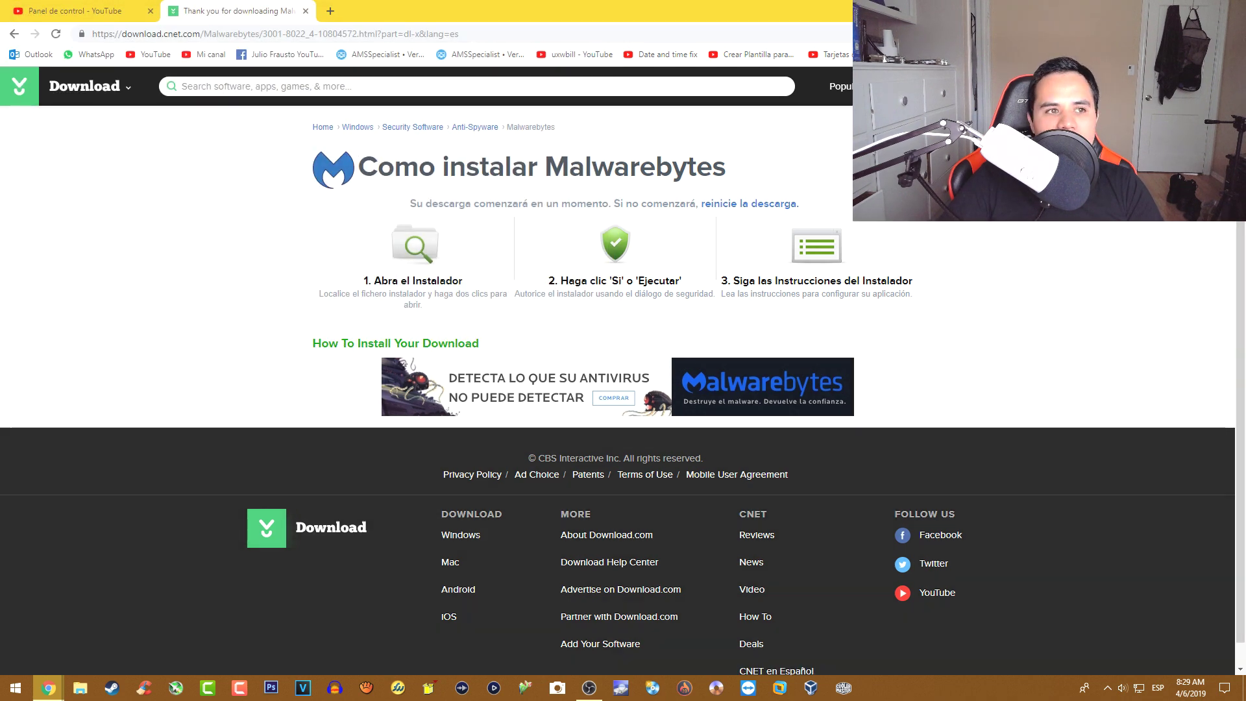
{"action": "key", "text": "super+d"}
{"action": "left_click_drag", "start_coordinate": [26, 101], "coordinate": [26, 36]}
- Install Malwarebytes 3.7.1 as administrator in Español for a personal computer, then launch it
{"action": "right_click", "coordinate": [28, 43]}
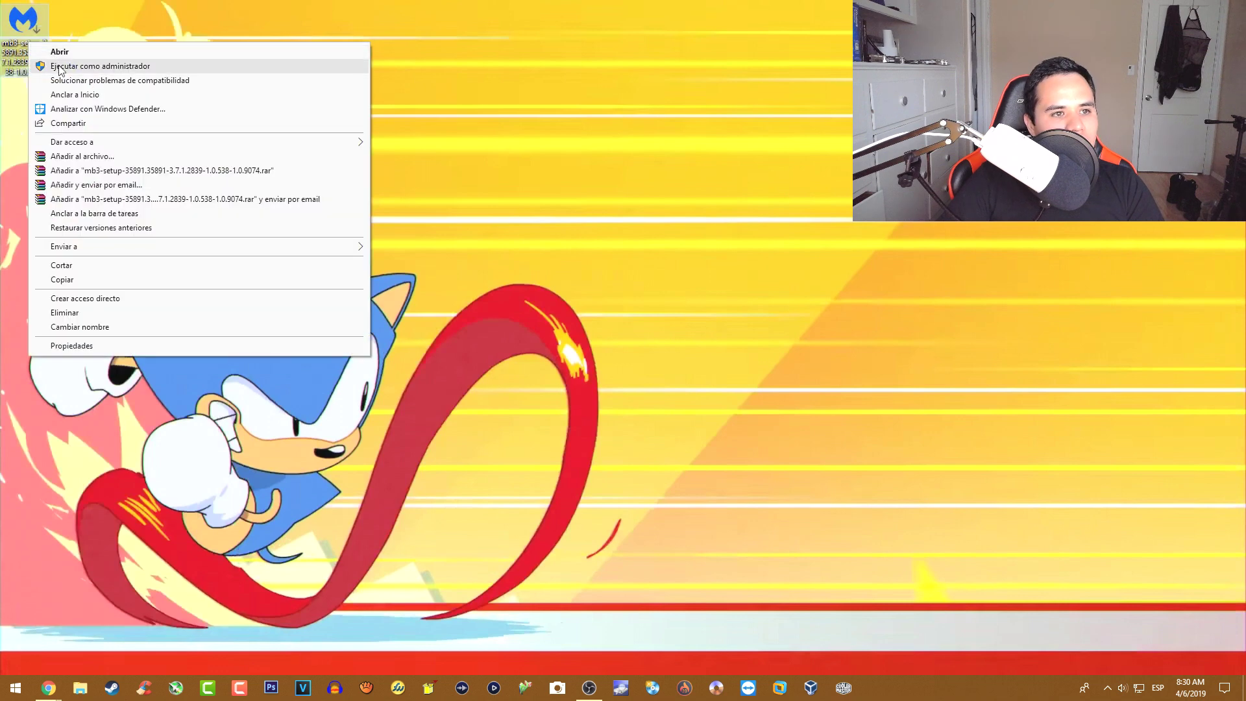
{"action": "left_click", "coordinate": [59, 66]}
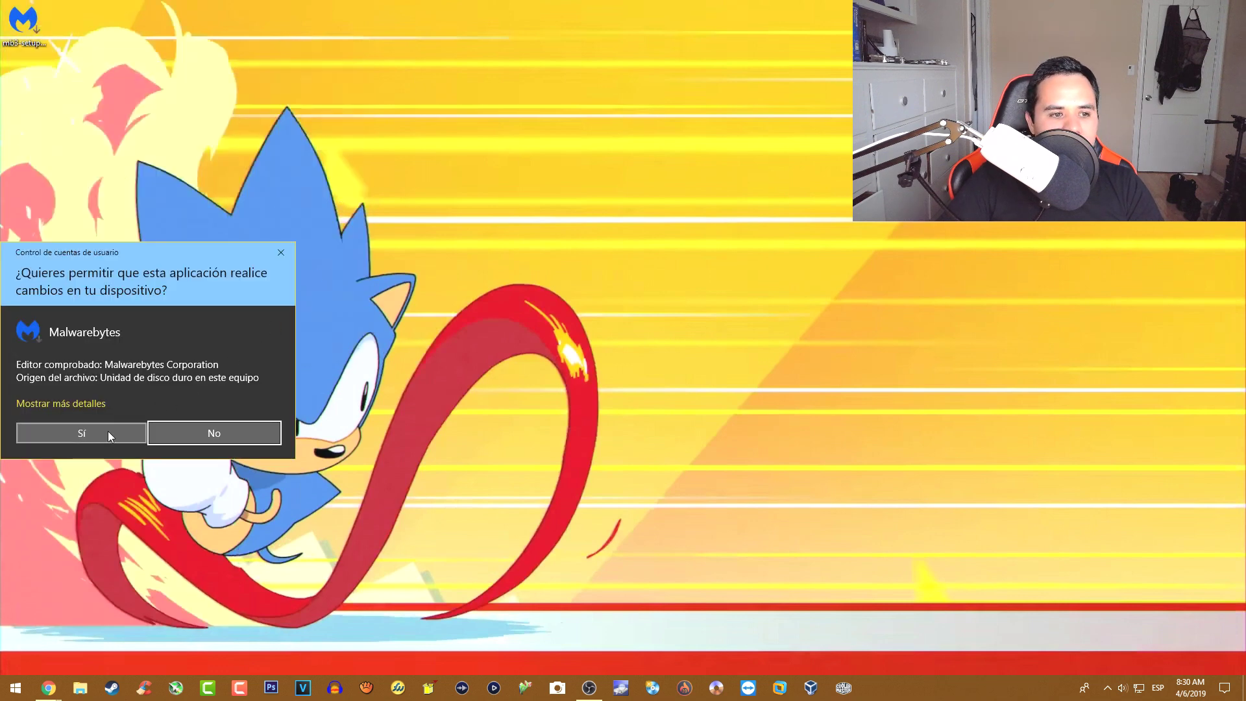
{"action": "left_click", "coordinate": [108, 434]}
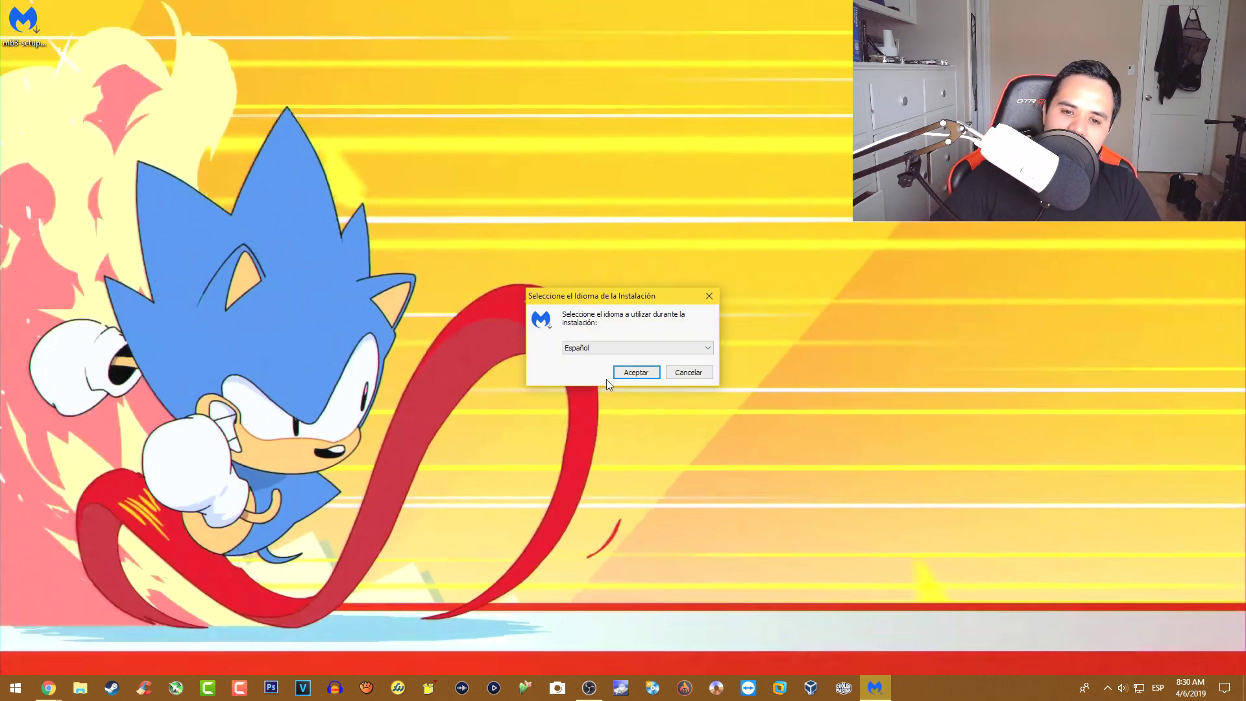
{"action": "left_click", "coordinate": [631, 372]}
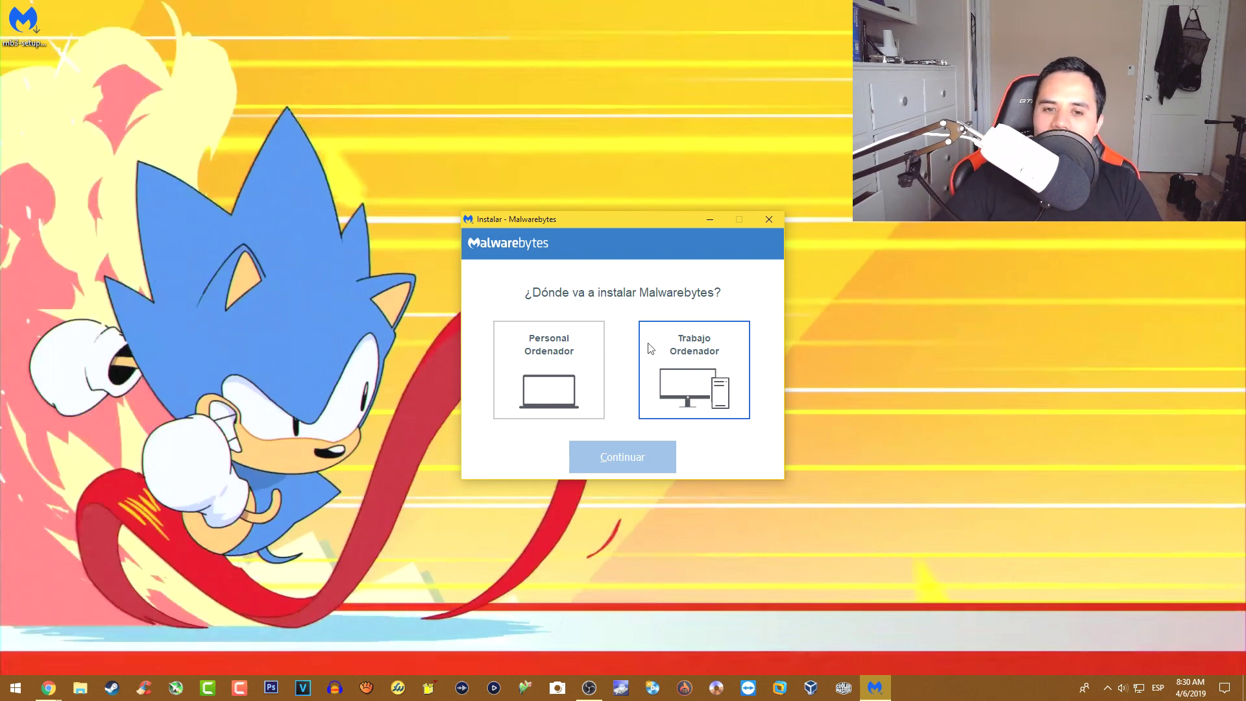
{"action": "left_click", "coordinate": [570, 381]}
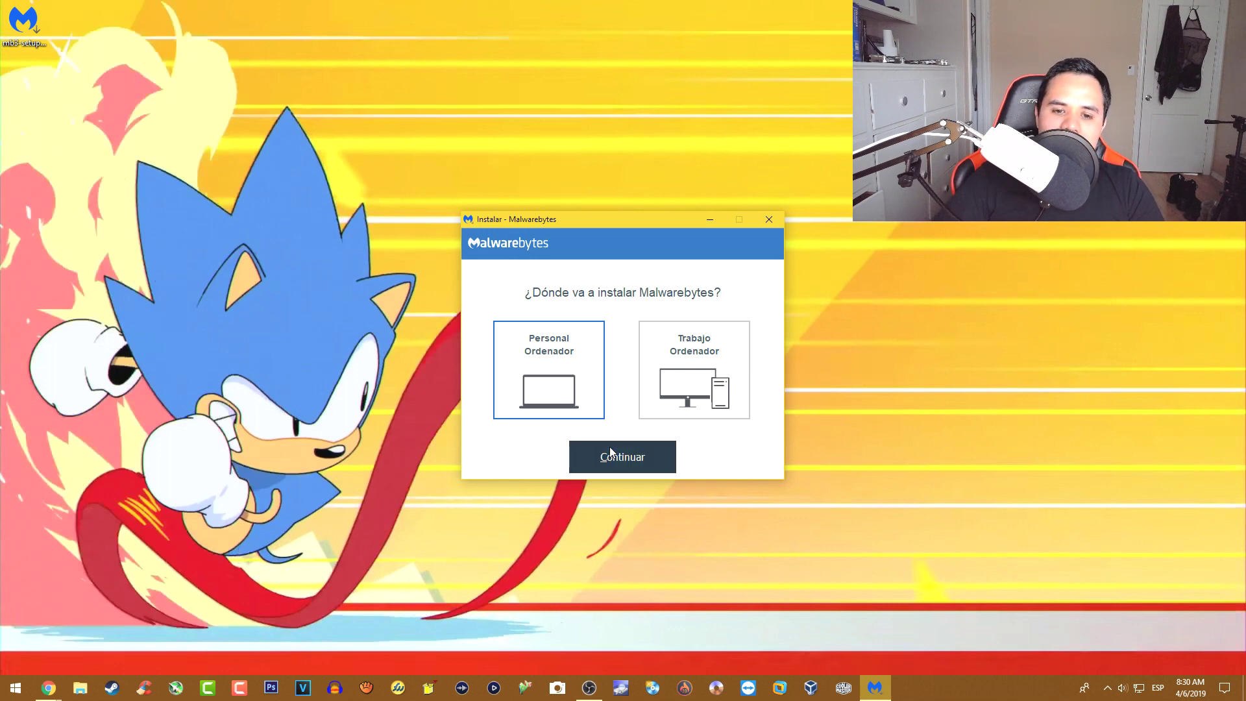
{"action": "left_click", "coordinate": [643, 461]}
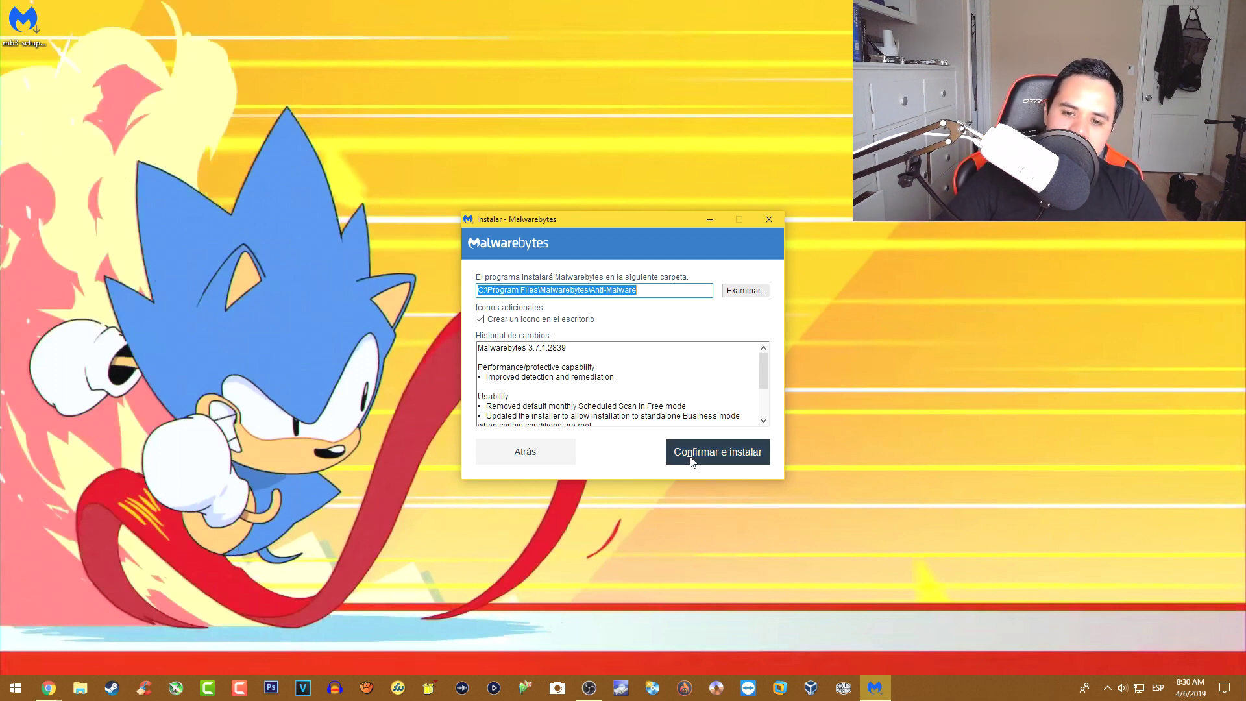
{"action": "left_click", "coordinate": [691, 459]}
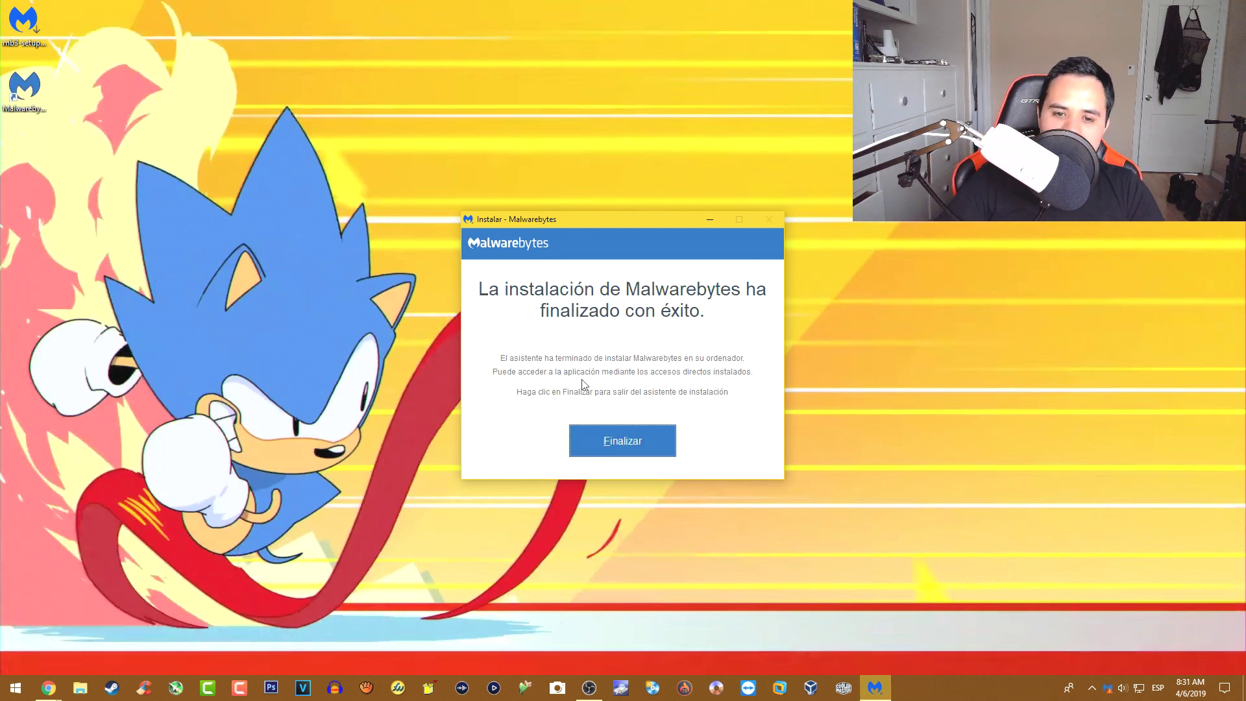
{"action": "left_click", "coordinate": [609, 444]}
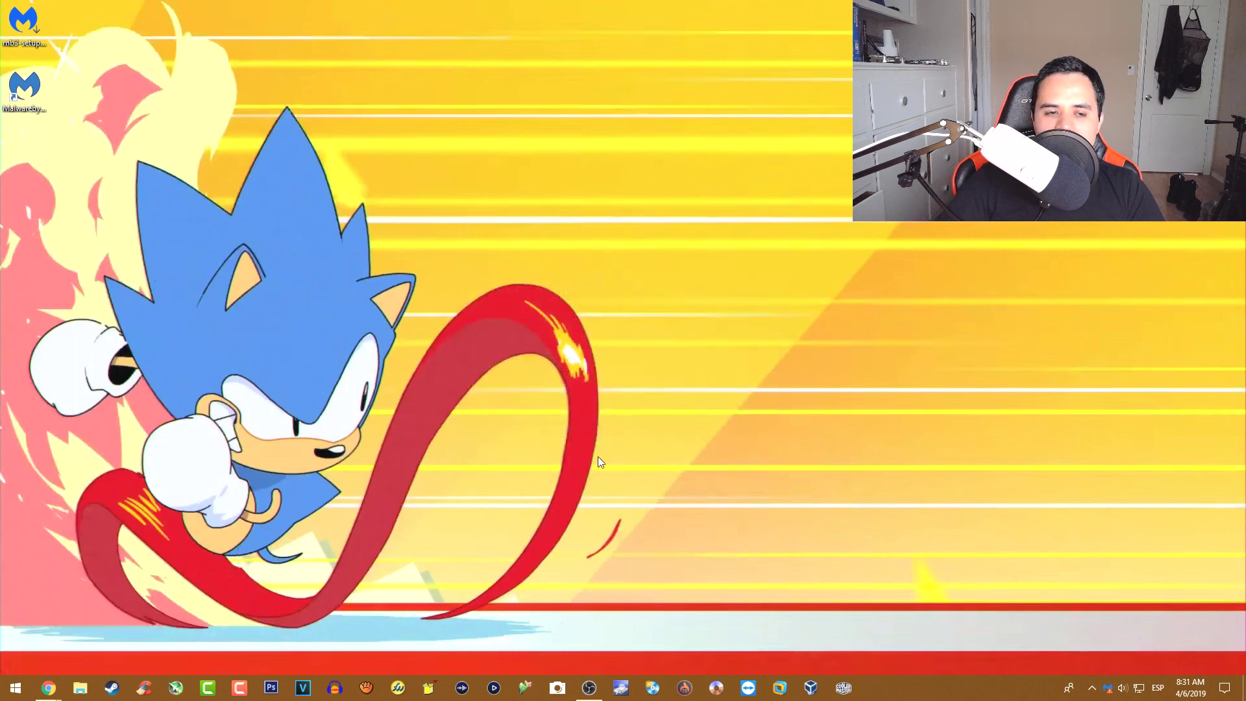
{"action": "double_click", "coordinate": [43, 92]}
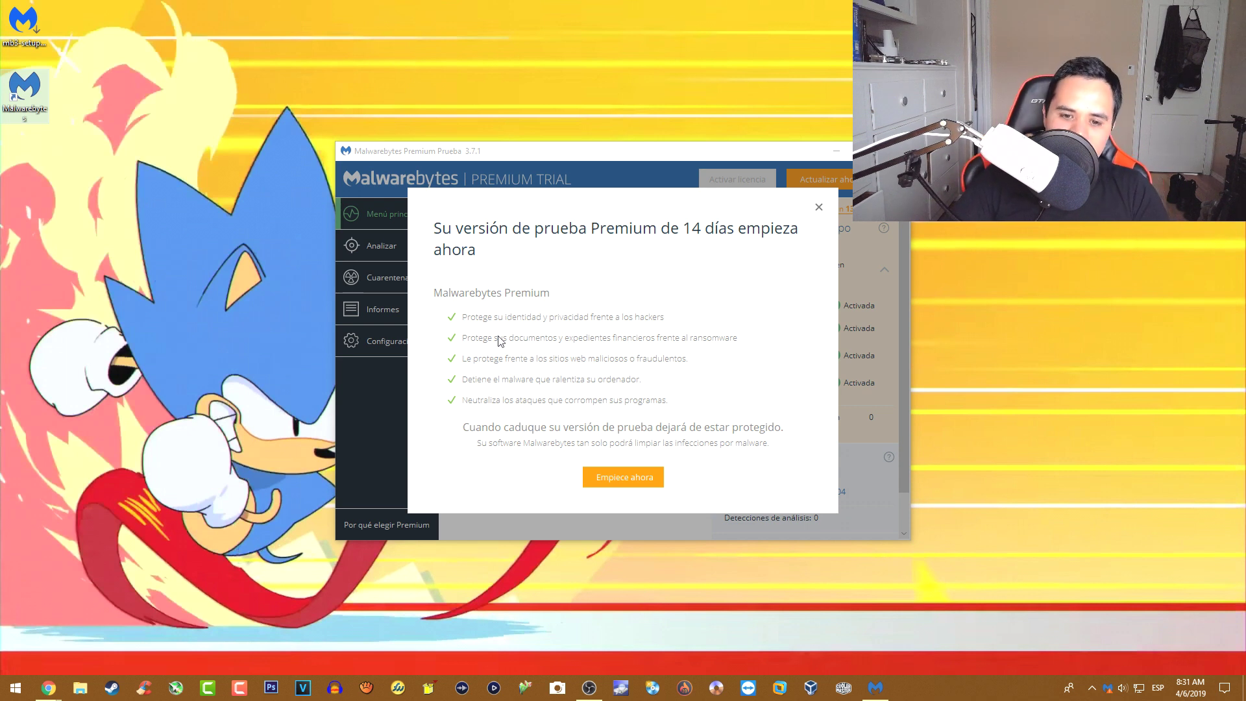
- Start the 14-day Premium trial, maximize the Malwarebytes window, and go to Configuración
{"action": "left_click", "coordinate": [631, 485]}
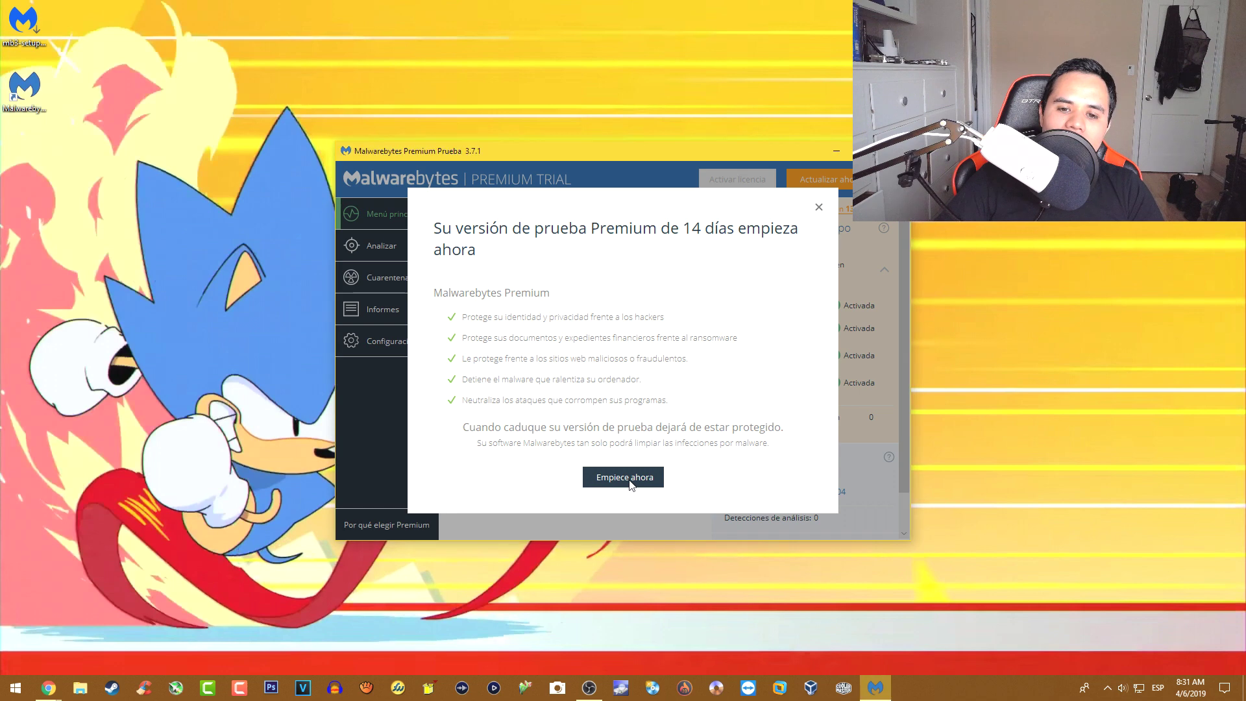
{"action": "left_click", "coordinate": [631, 485]}
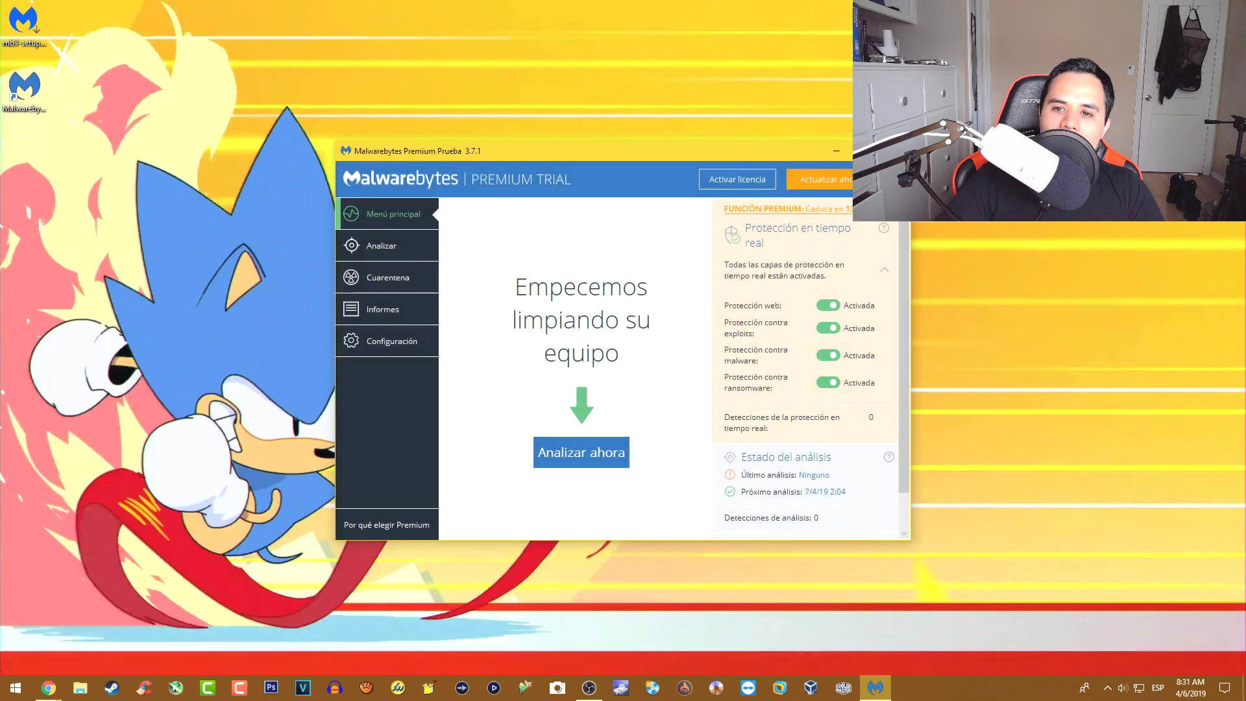
{"action": "left_click", "coordinate": [869, 151]}
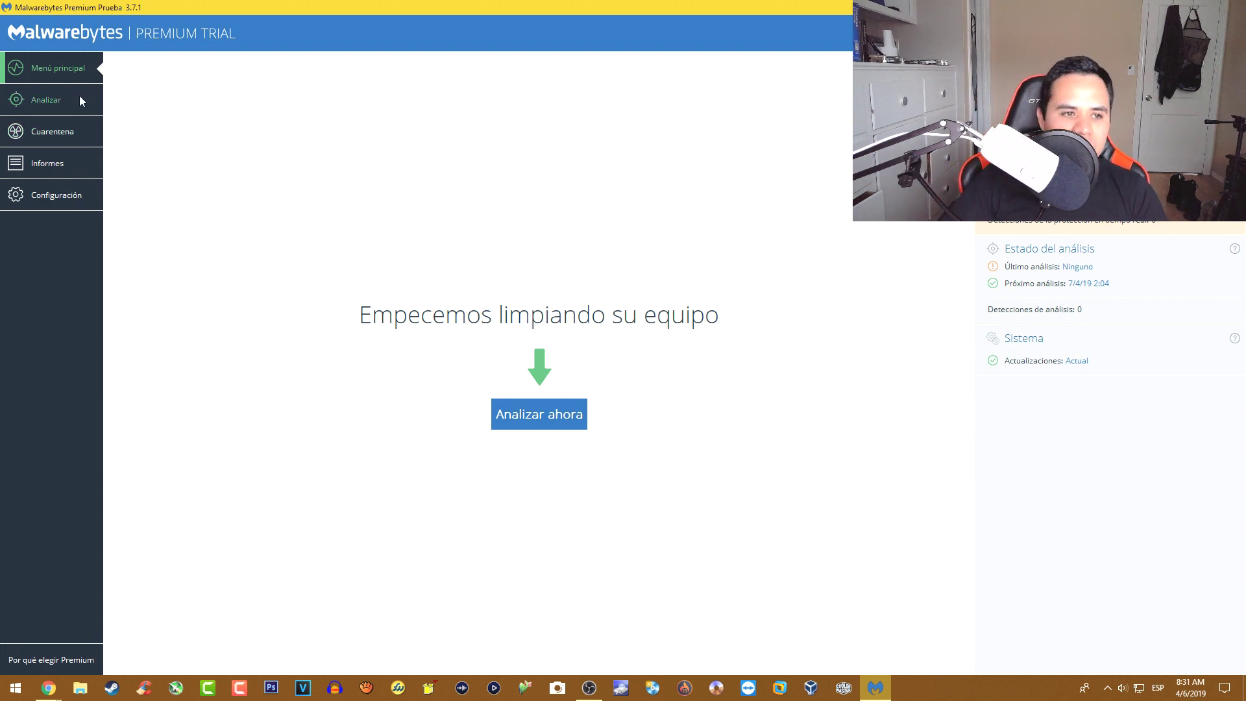
{"action": "left_click", "coordinate": [65, 196]}
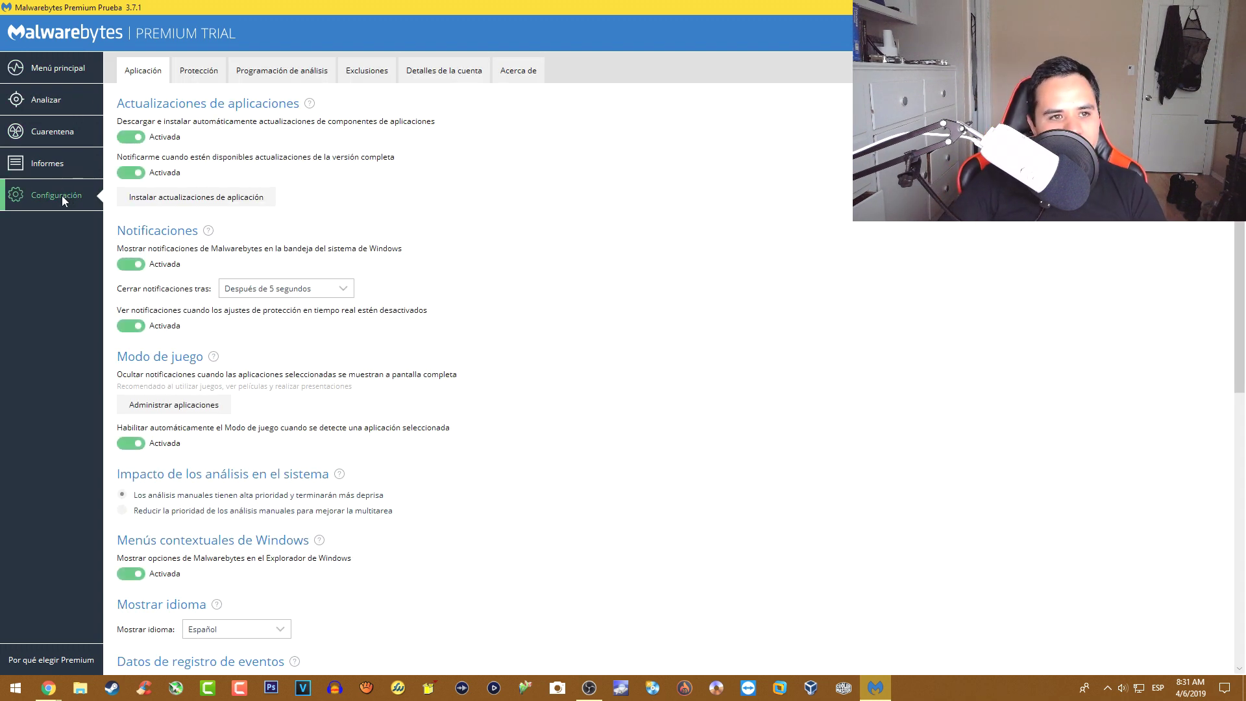
- On the Protección tab, enable rootkit scanning and set PUP and PUM handling to warn the user
{"action": "left_click", "coordinate": [195, 73]}
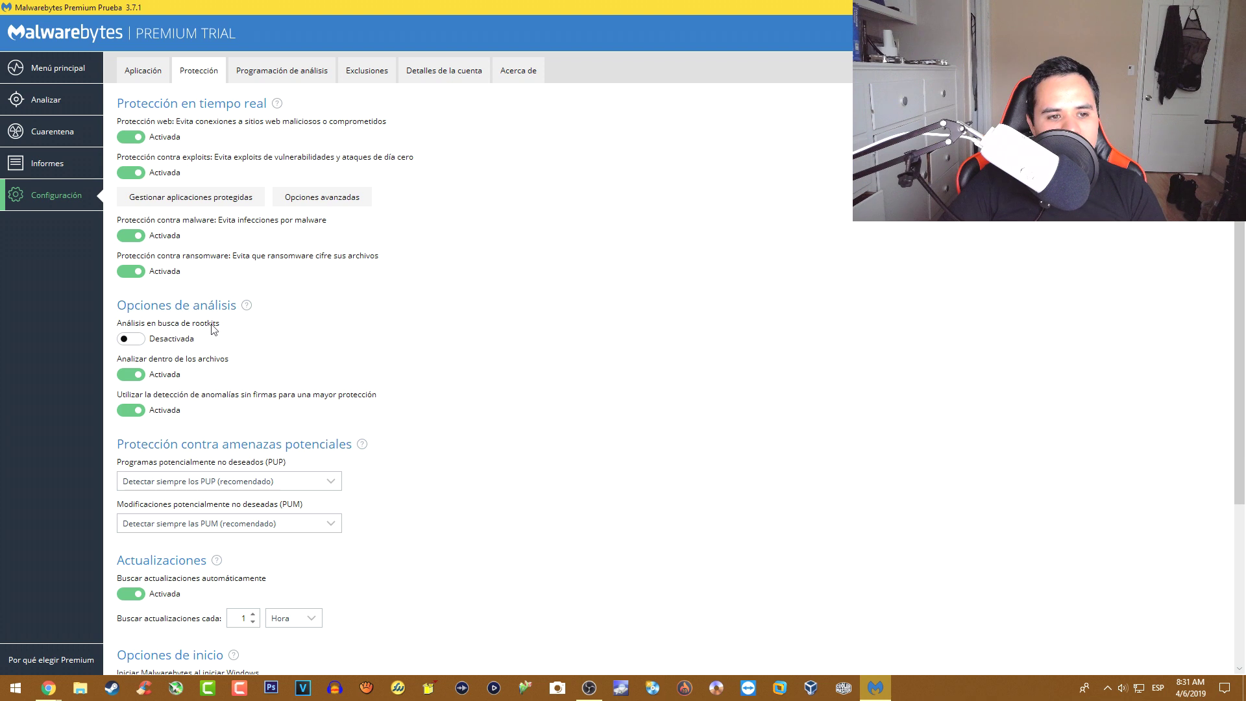
{"action": "left_click", "coordinate": [133, 338]}
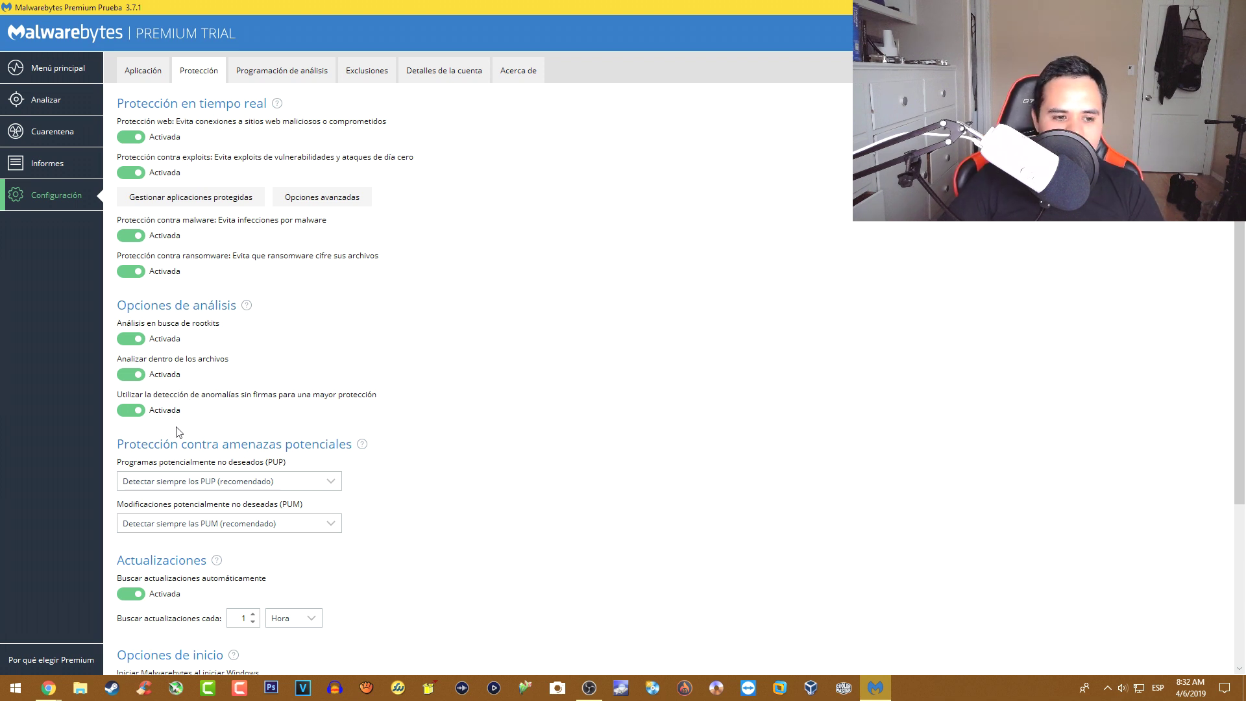
{"action": "left_click", "coordinate": [154, 480]}
{"action": "left_click", "coordinate": [162, 514]}
{"action": "left_click", "coordinate": [165, 526]}
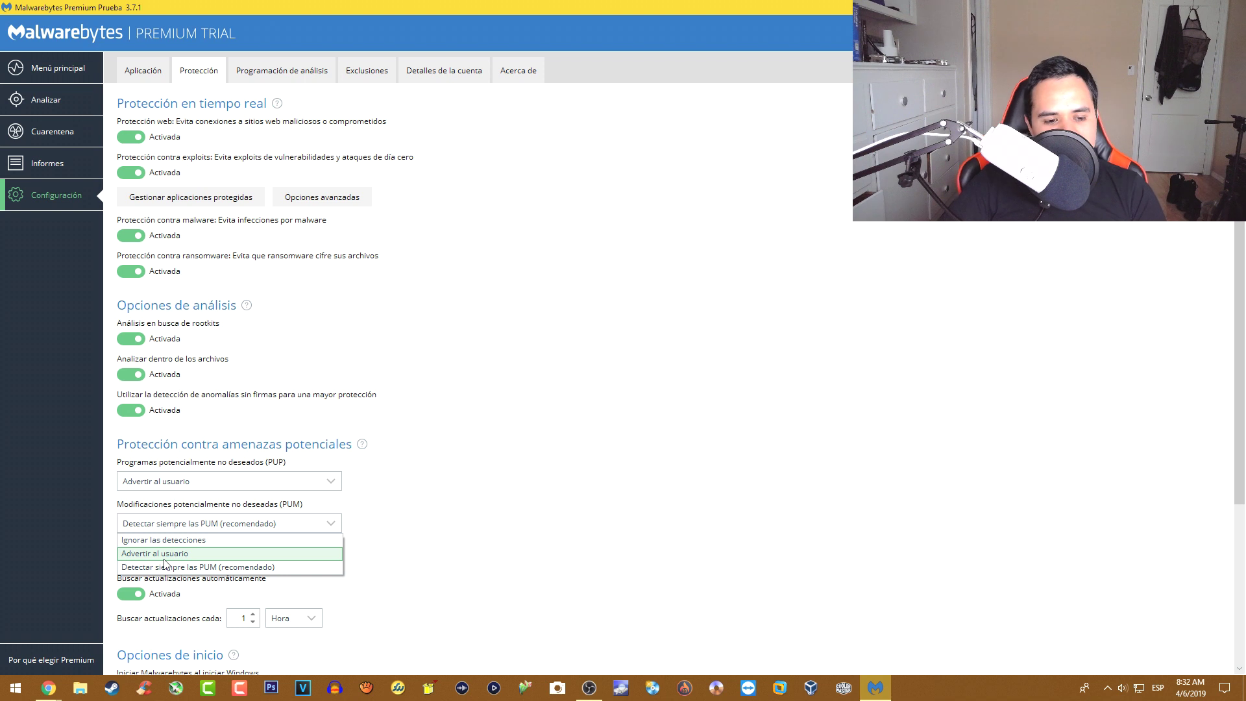
{"action": "left_click", "coordinate": [165, 558]}
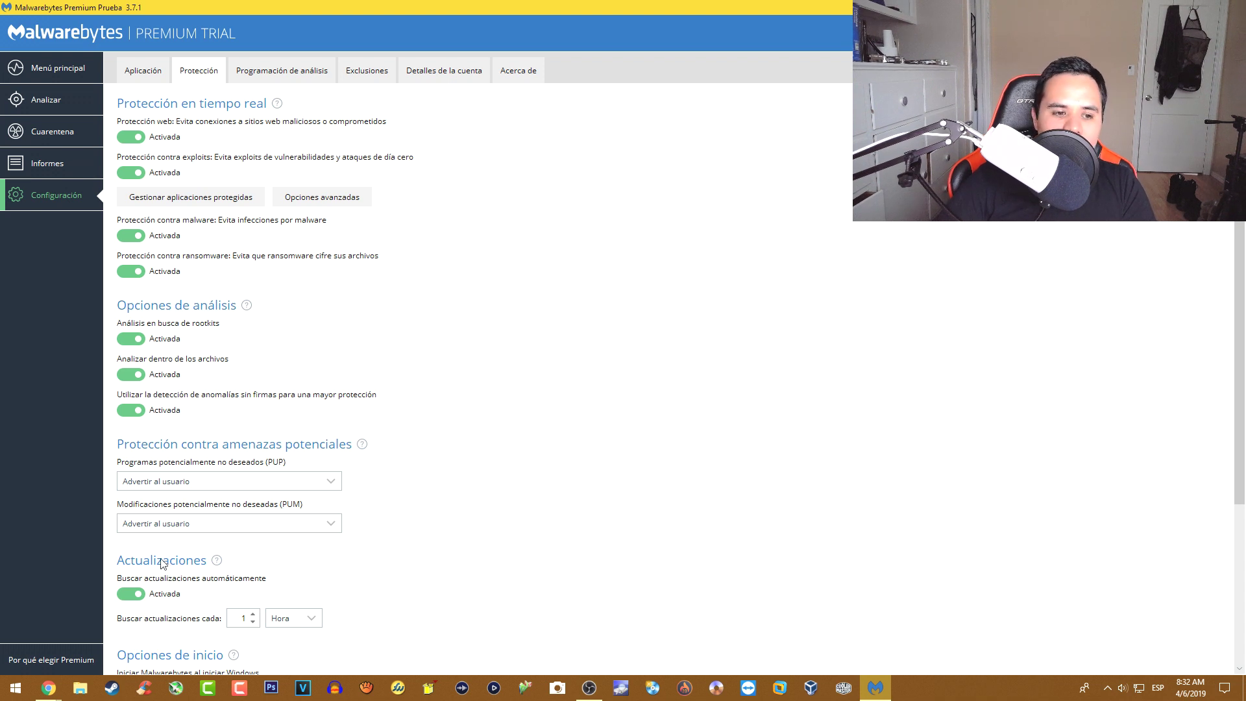
{"action": "left_click", "coordinate": [169, 483]}
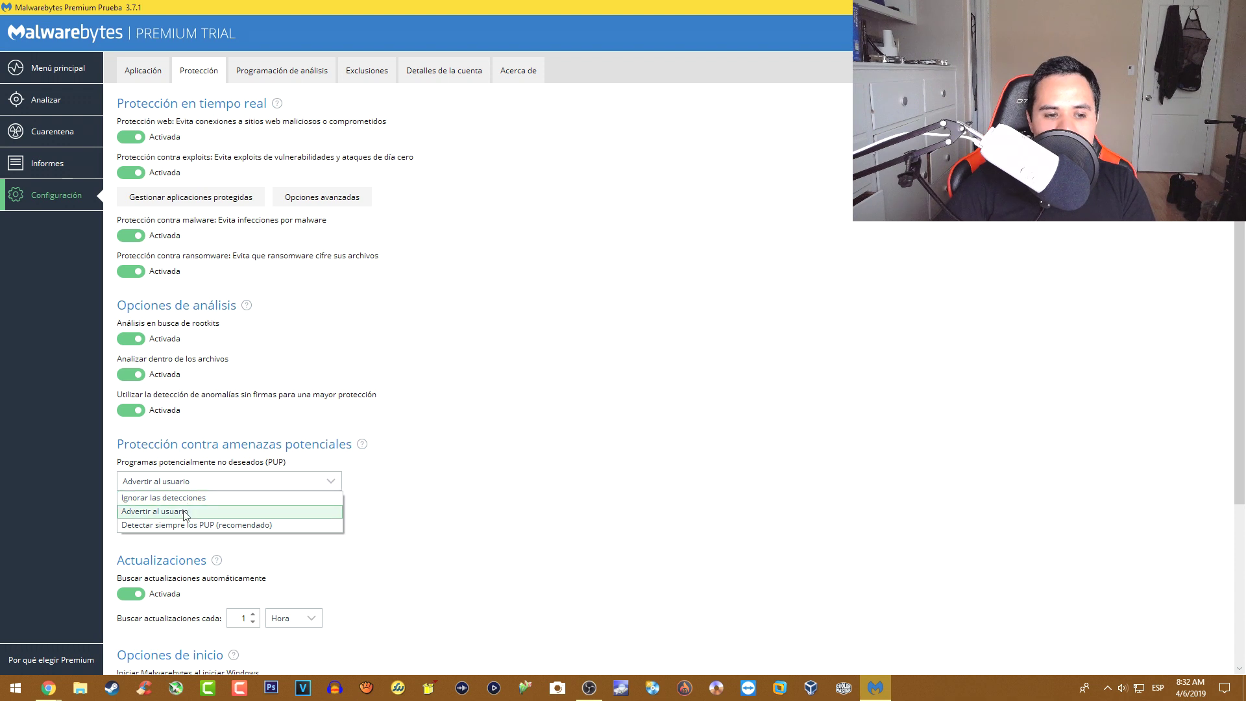
{"action": "left_click", "coordinate": [186, 513]}
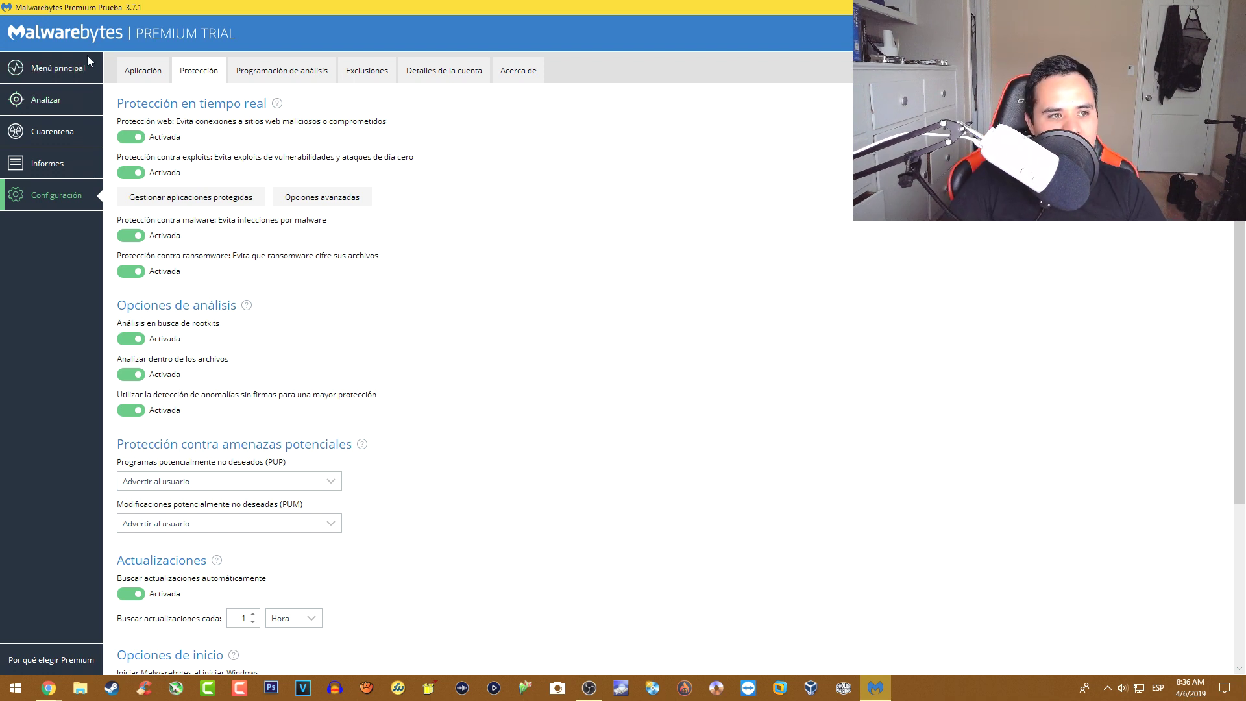
- Go to Analizar and select Análisis personalizado as the scan type
{"action": "left_click", "coordinate": [50, 102]}
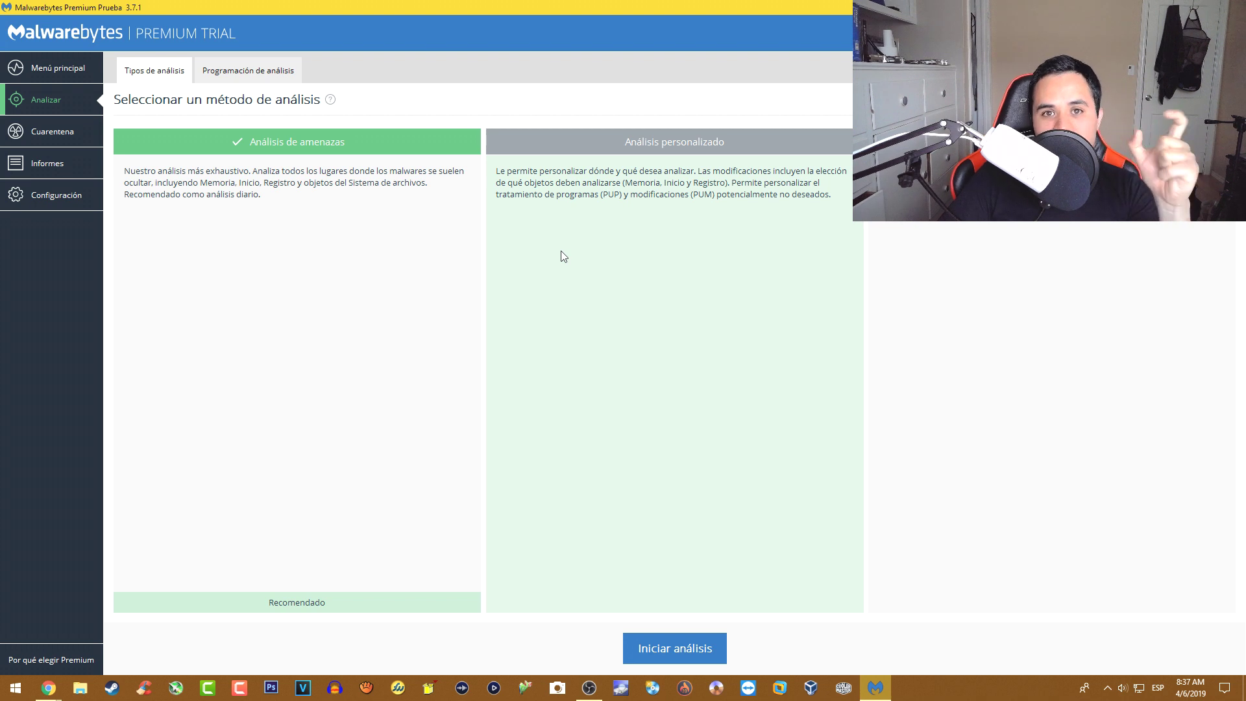
{"action": "left_click", "coordinate": [550, 255]}
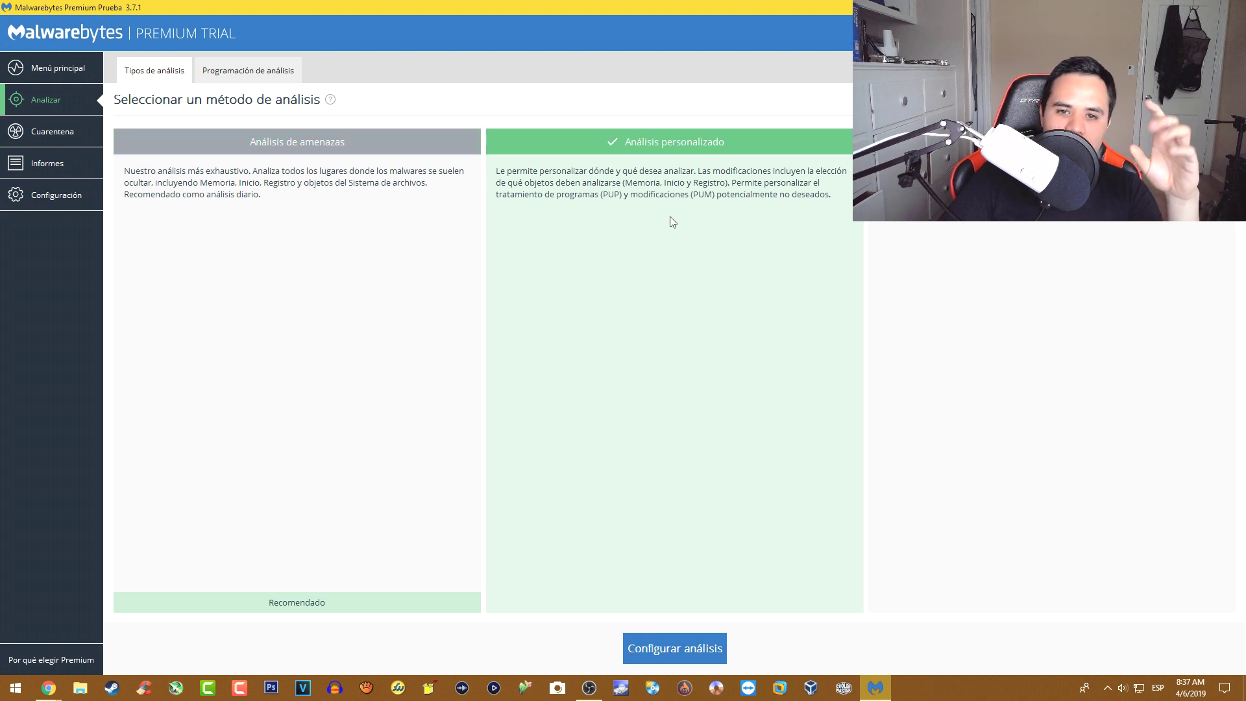
- Configure the custom scan to include rootkits and set PUP and PUM to Advertir al usuario
{"action": "left_click", "coordinate": [684, 648]}
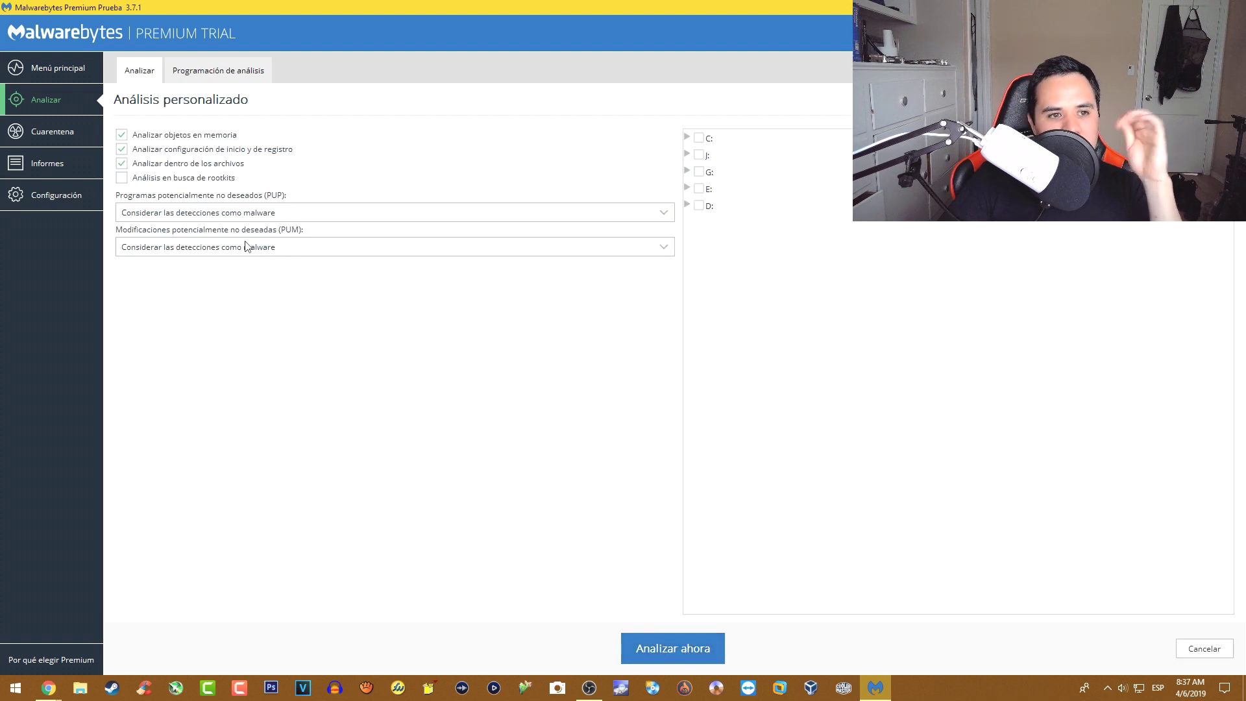
{"action": "left_click", "coordinate": [121, 180]}
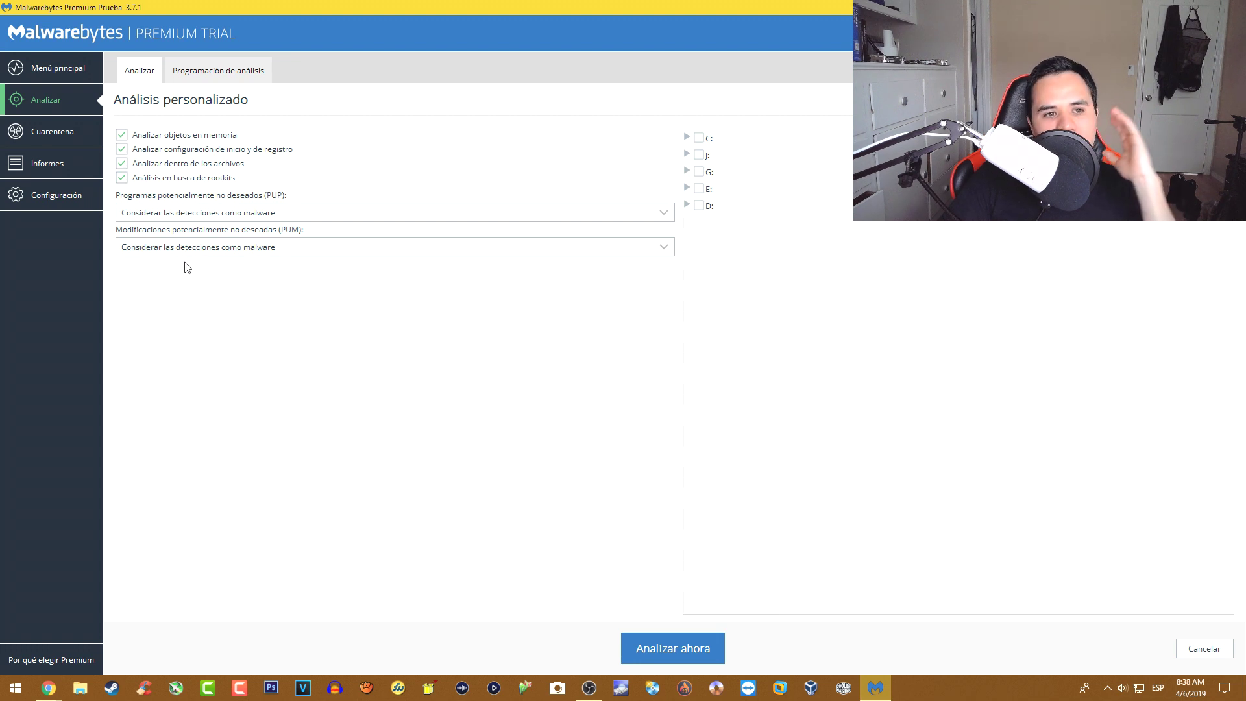
{"action": "left_click", "coordinate": [223, 215]}
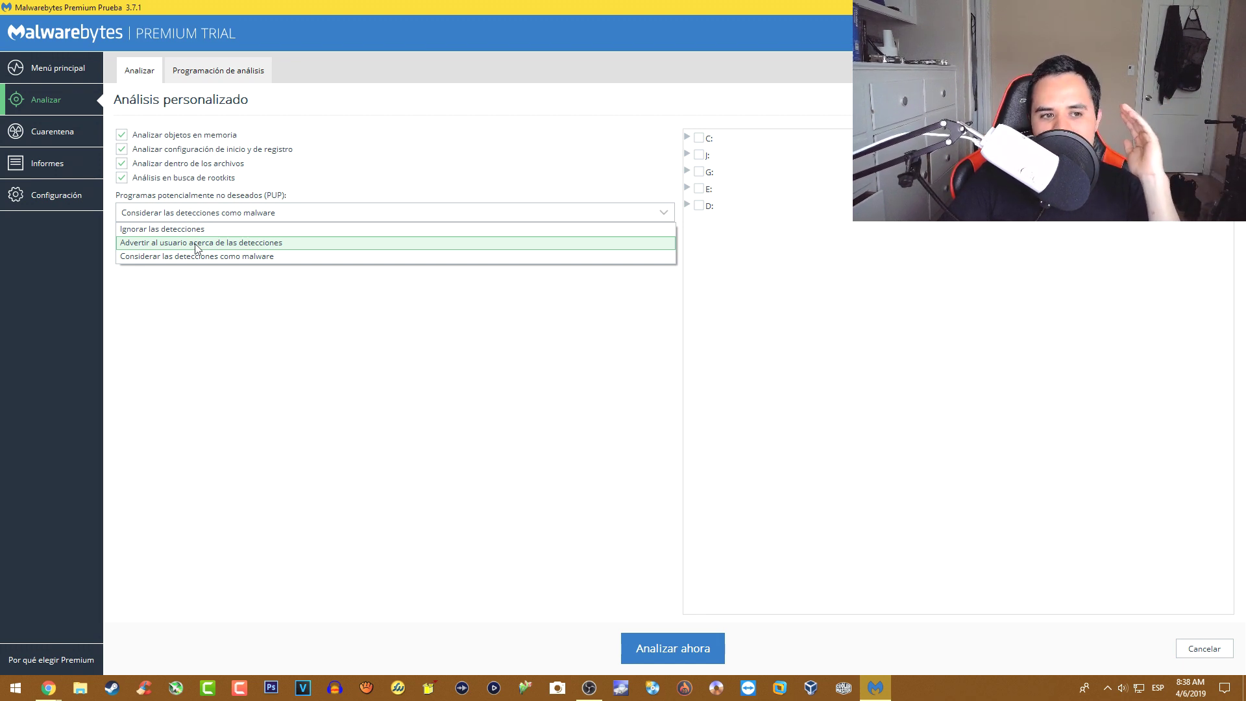
{"action": "left_click", "coordinate": [197, 244]}
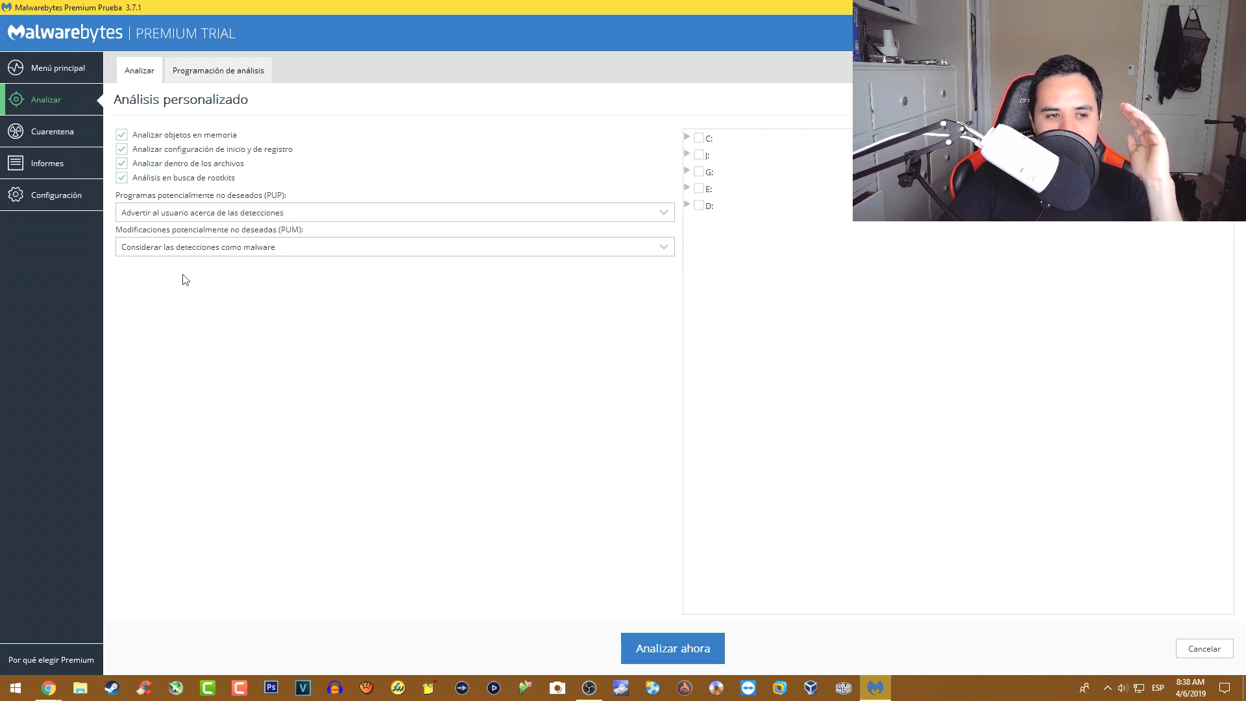
{"action": "left_click", "coordinate": [185, 251]}
{"action": "left_click", "coordinate": [520, 274]}
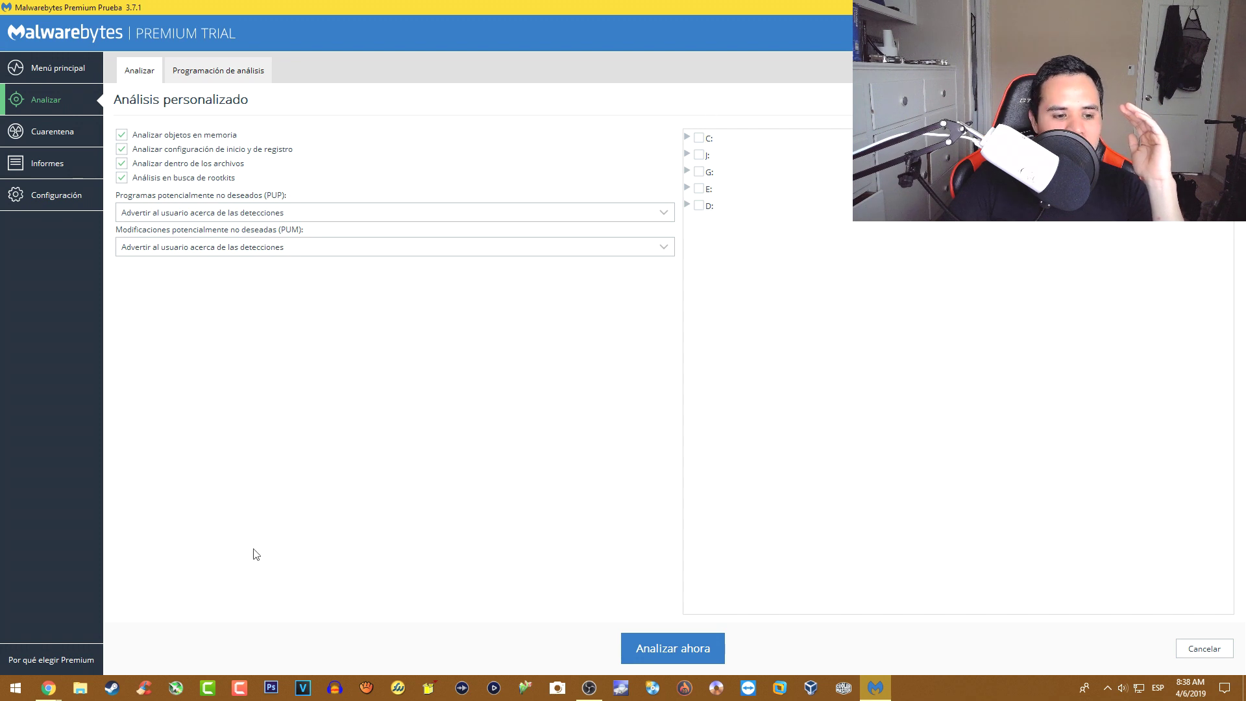
{"action": "left_click", "coordinate": [80, 687]}
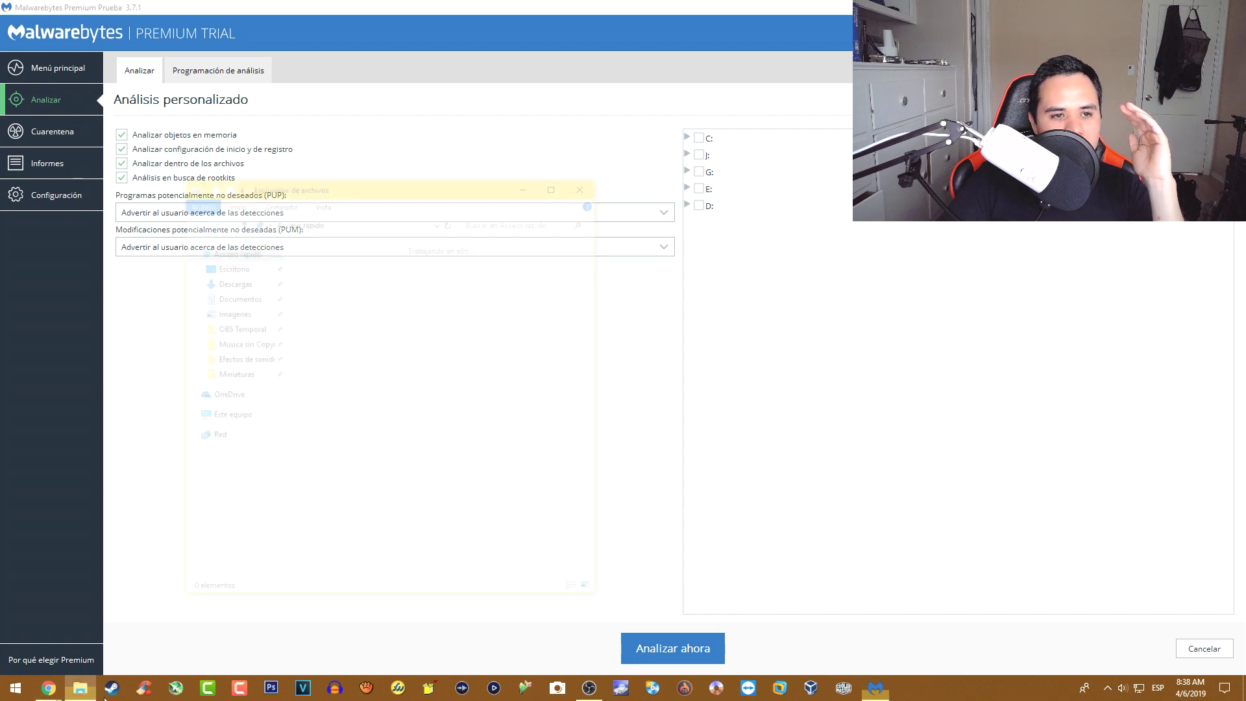
- Look through drives C:, D: and J: under Este equipo, then close File Explorer
{"action": "left_click", "coordinate": [252, 416]}
{"action": "scroll", "coordinate": [471, 364], "scroll_direction": "down", "scroll_amount": 3}
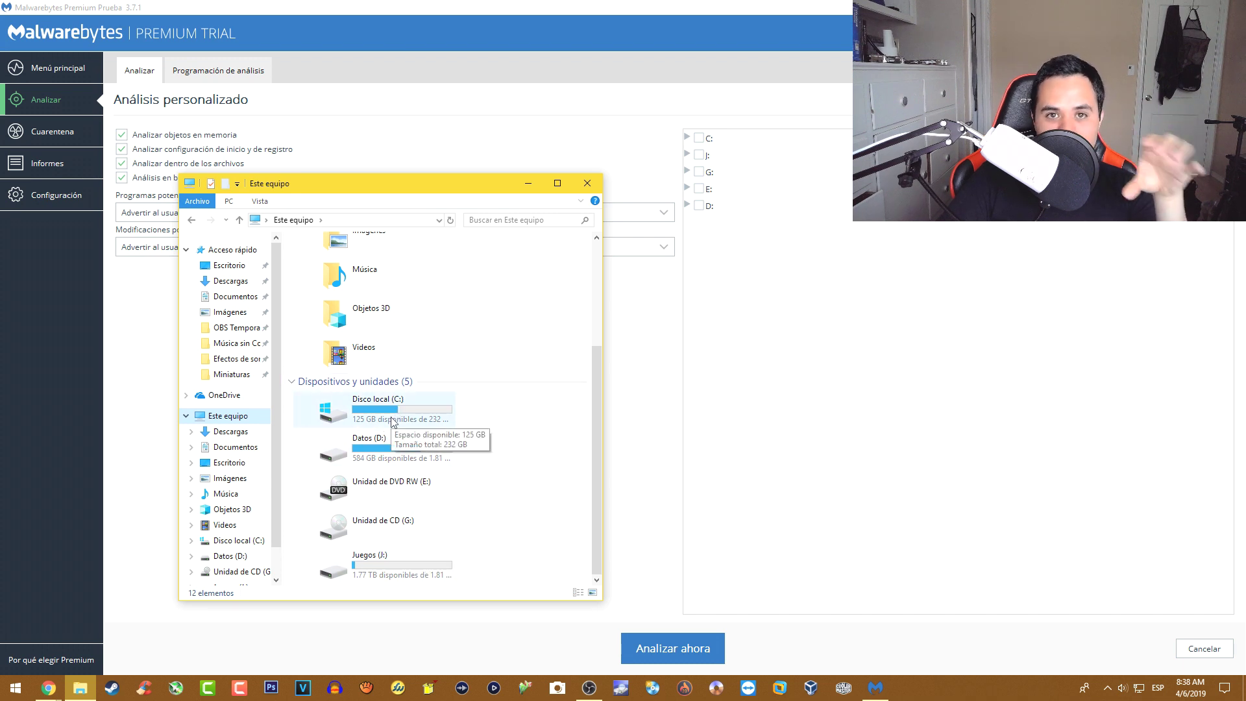
{"action": "left_click", "coordinate": [392, 420]}
{"action": "left_click", "coordinate": [392, 435]}
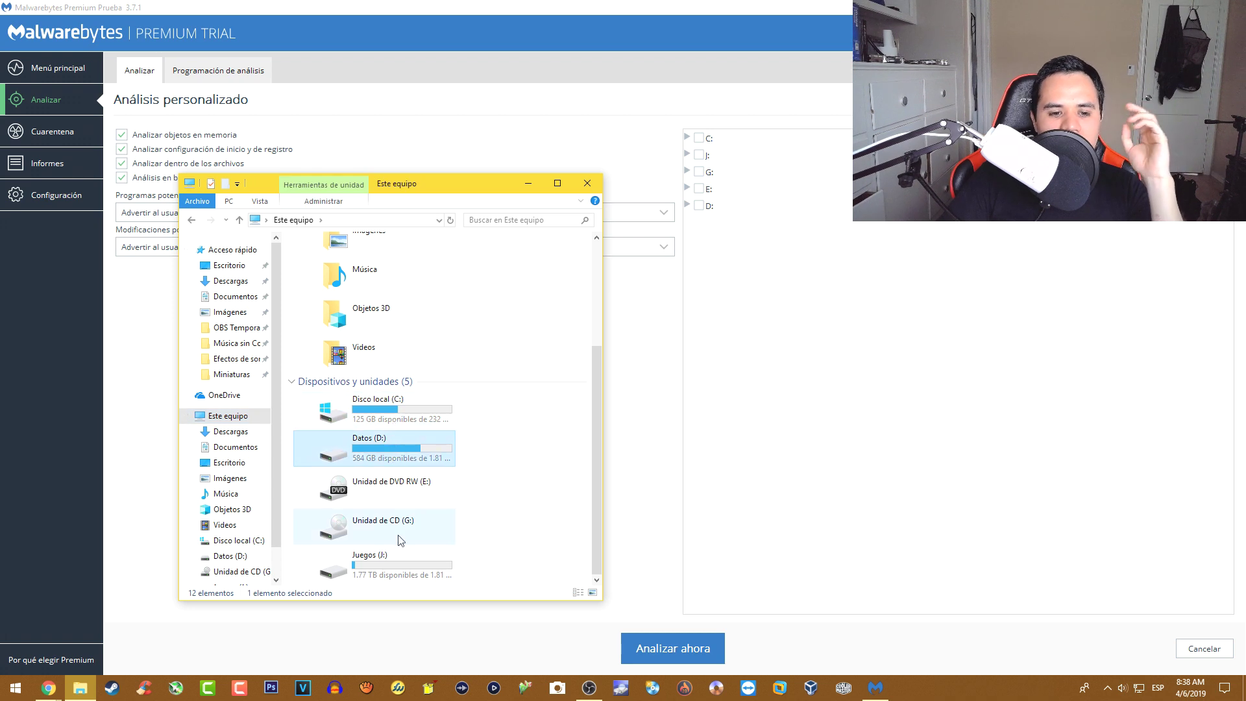
{"action": "left_click", "coordinate": [422, 557]}
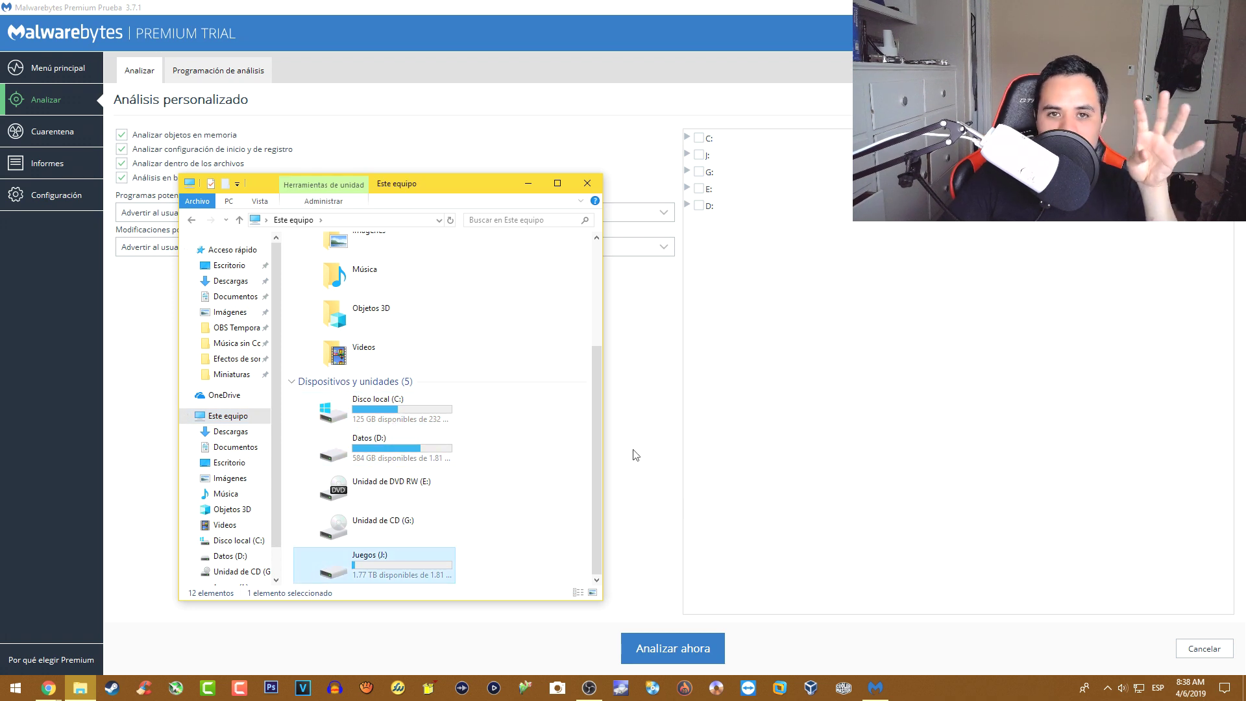
{"action": "left_click", "coordinate": [438, 448]}
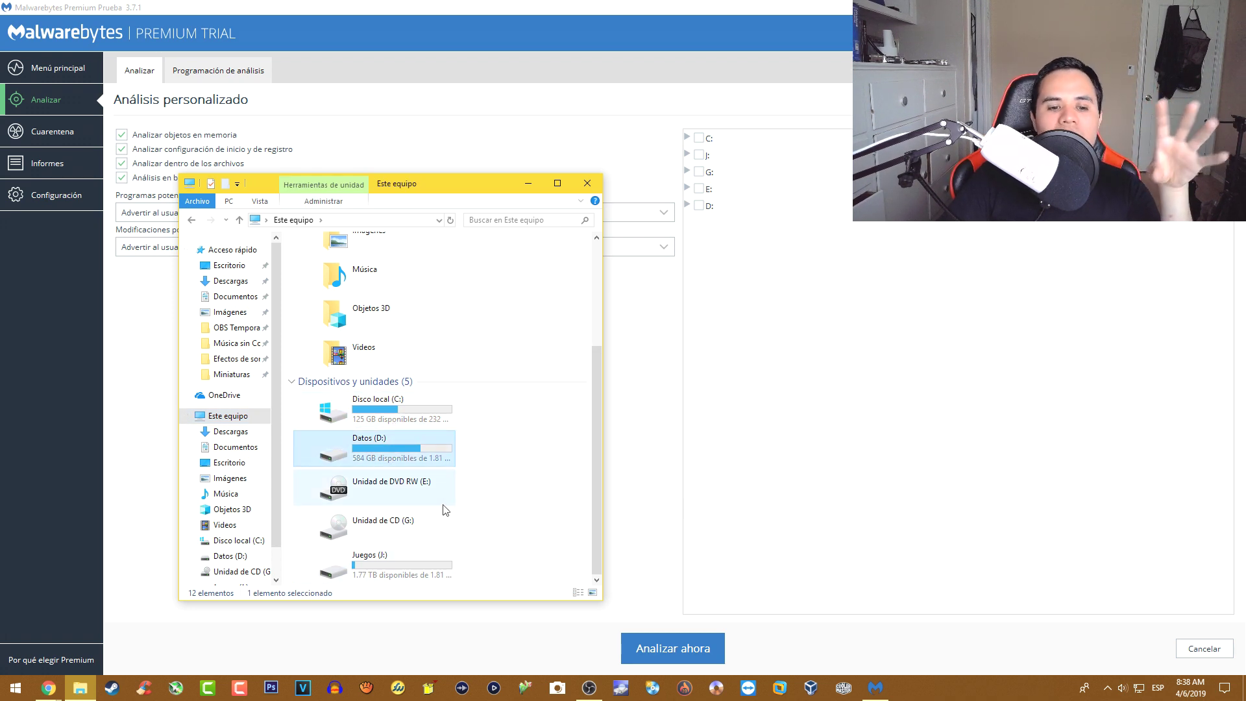
{"action": "left_click", "coordinate": [425, 562]}
{"action": "left_click", "coordinate": [403, 448]}
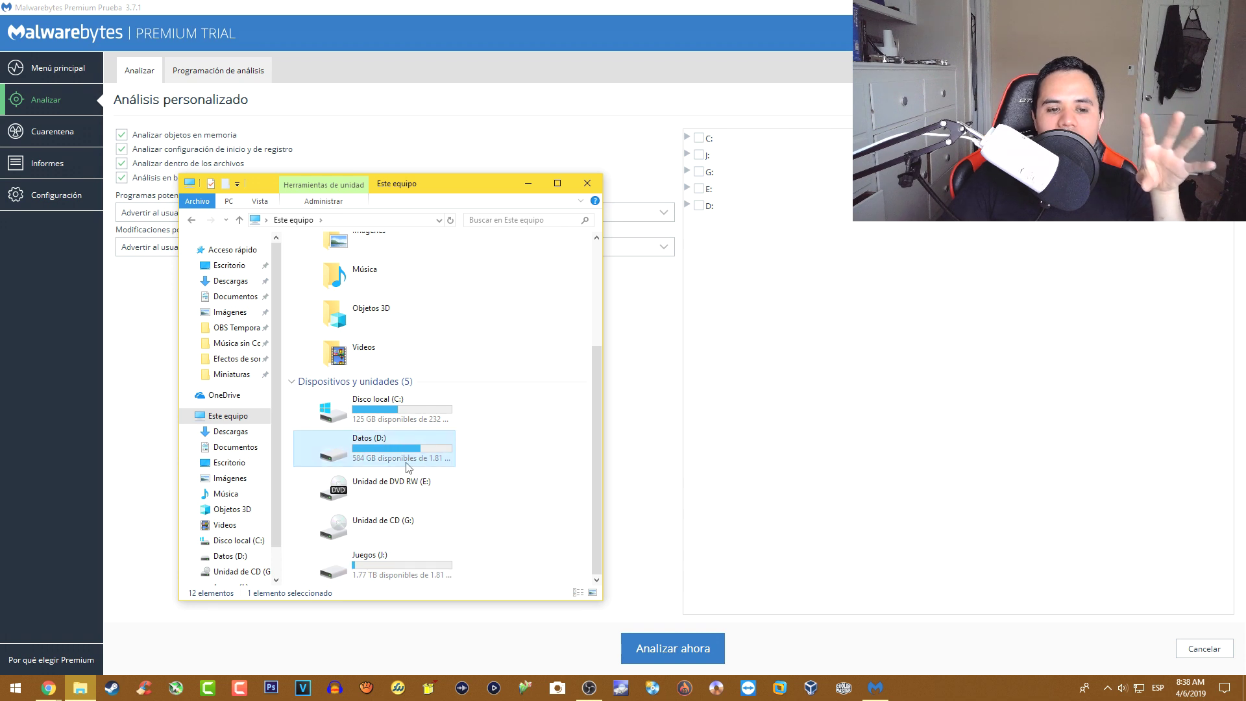
{"action": "left_click", "coordinate": [415, 568]}
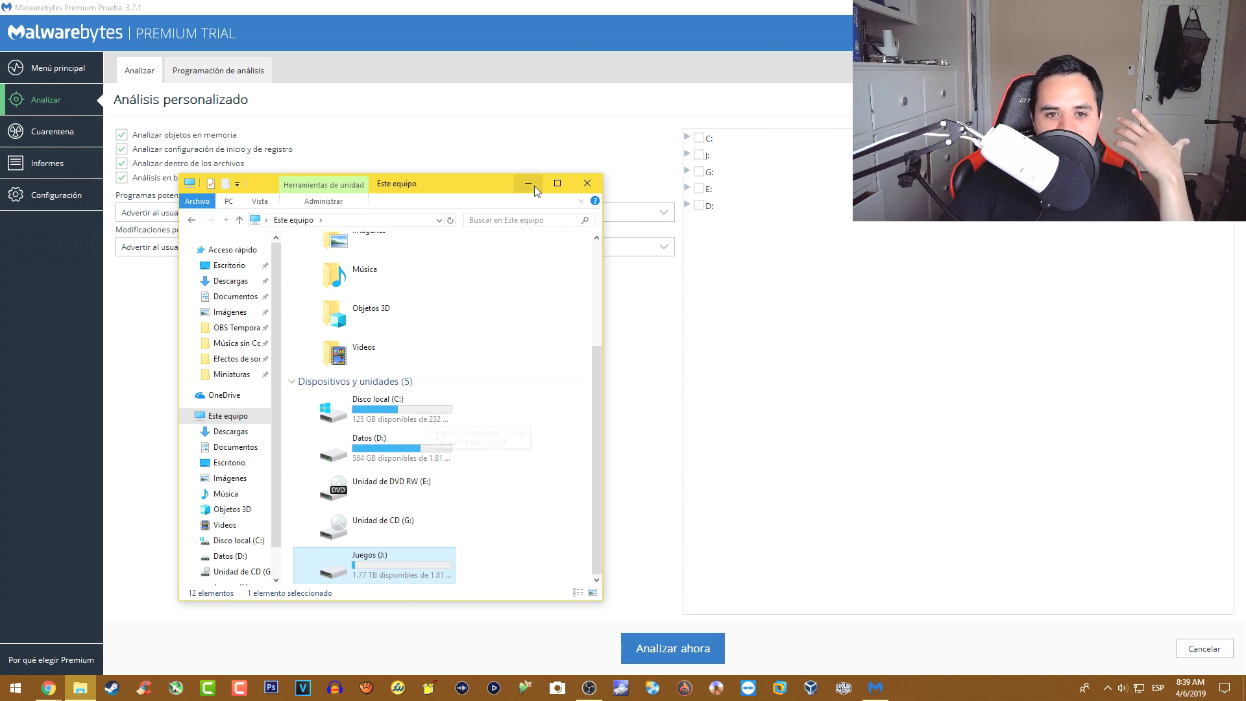
{"action": "left_click_drag", "start_coordinate": [482, 188], "coordinate": [424, 131]}
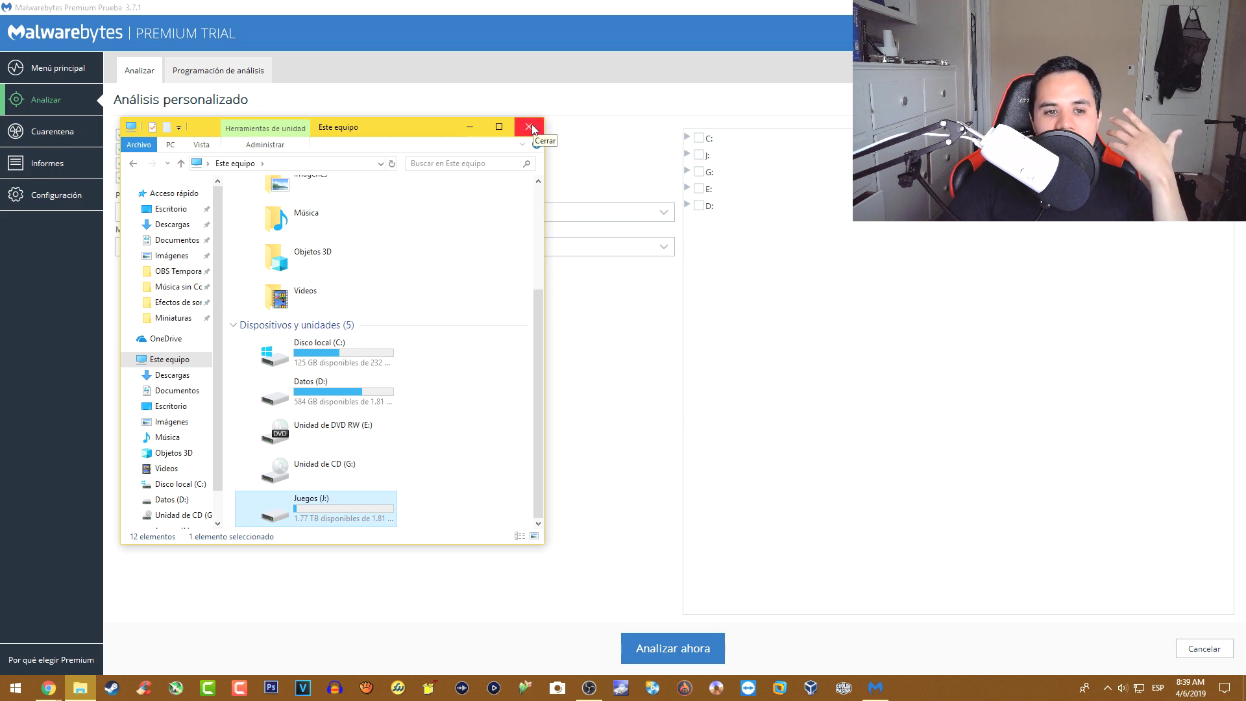
{"action": "left_click", "coordinate": [531, 125]}
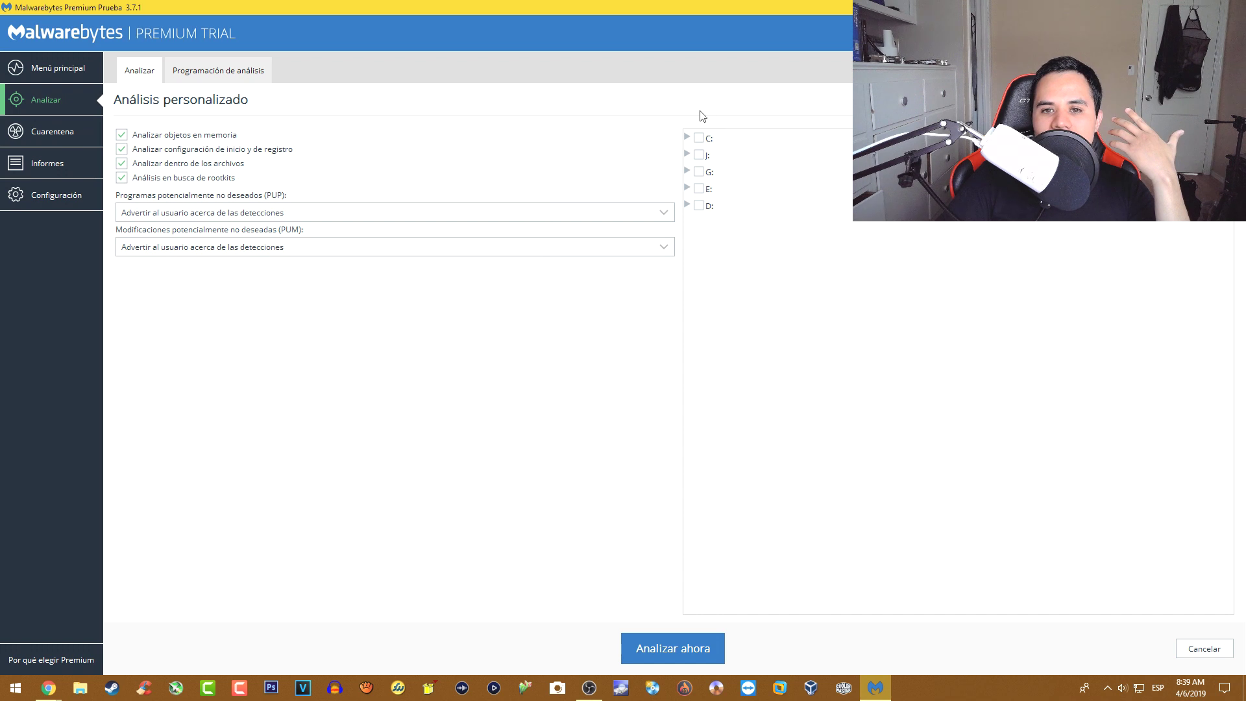
- Tick drive C: and start the custom scan with Analizar ahora
{"action": "left_click", "coordinate": [700, 139]}
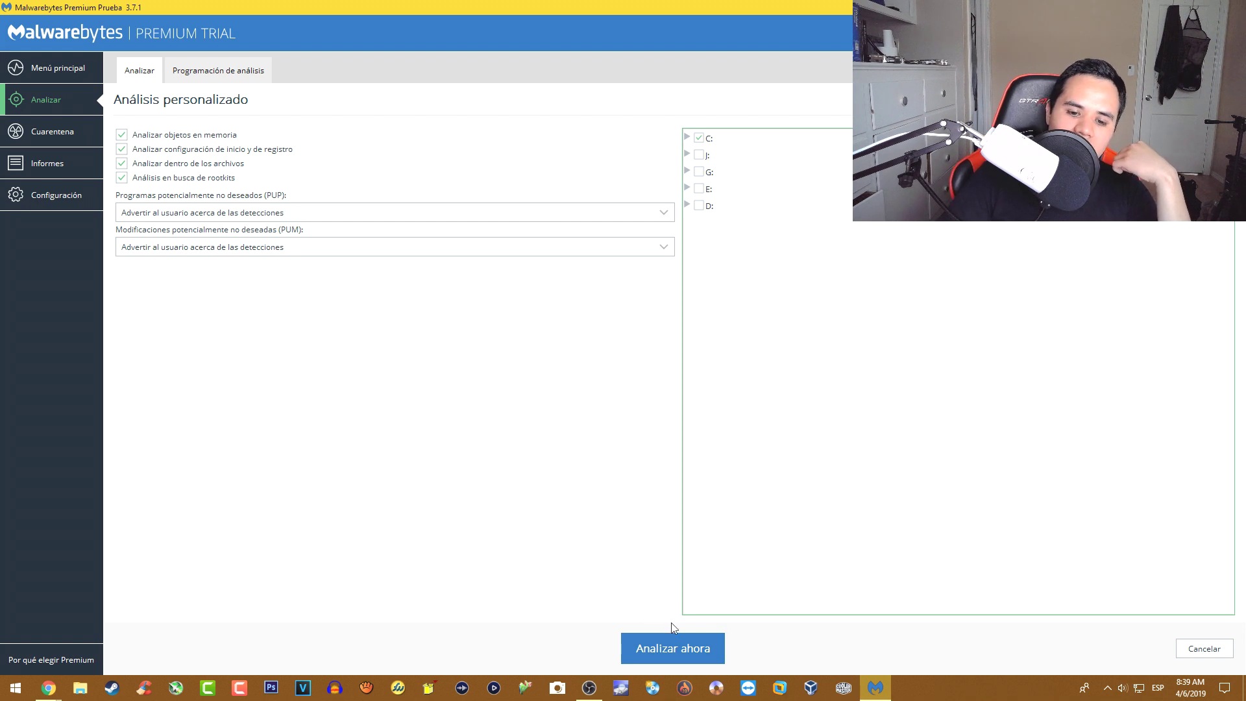
{"action": "left_click", "coordinate": [675, 646]}
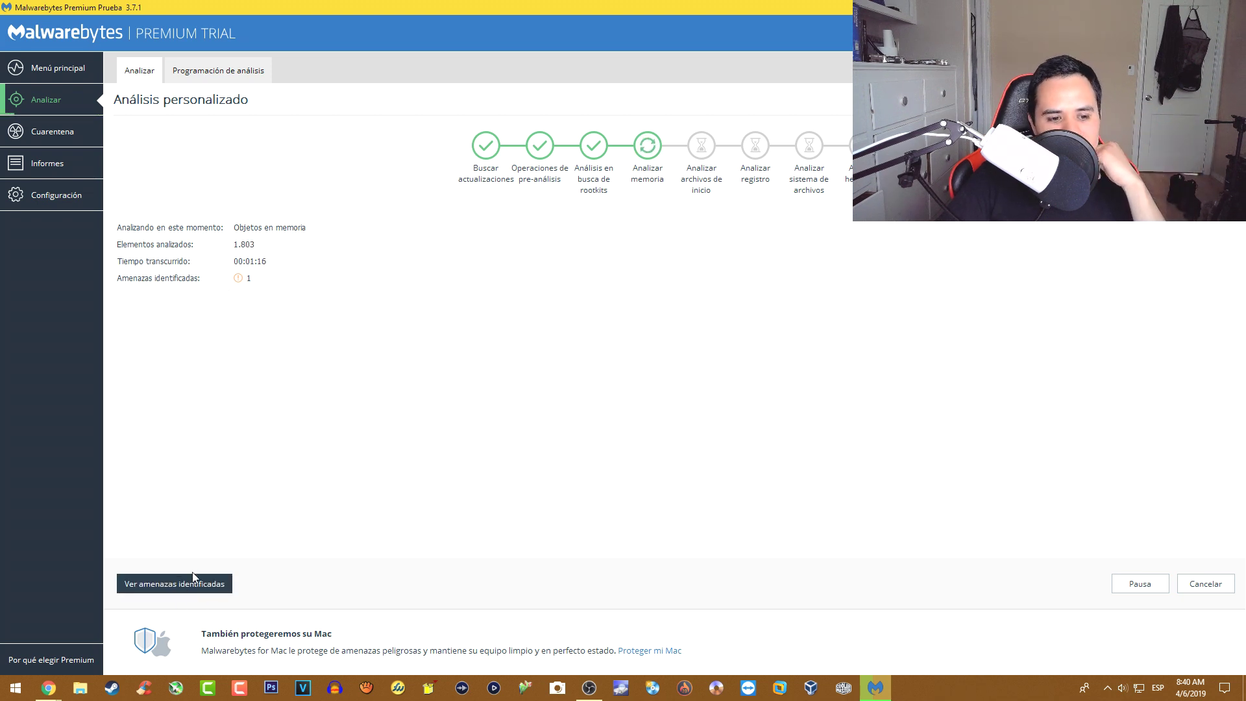
- Show the identified threats and widen the Nombre column to reveal full PUP.Optional.SearchManager names
{"action": "left_click", "coordinate": [171, 586]}
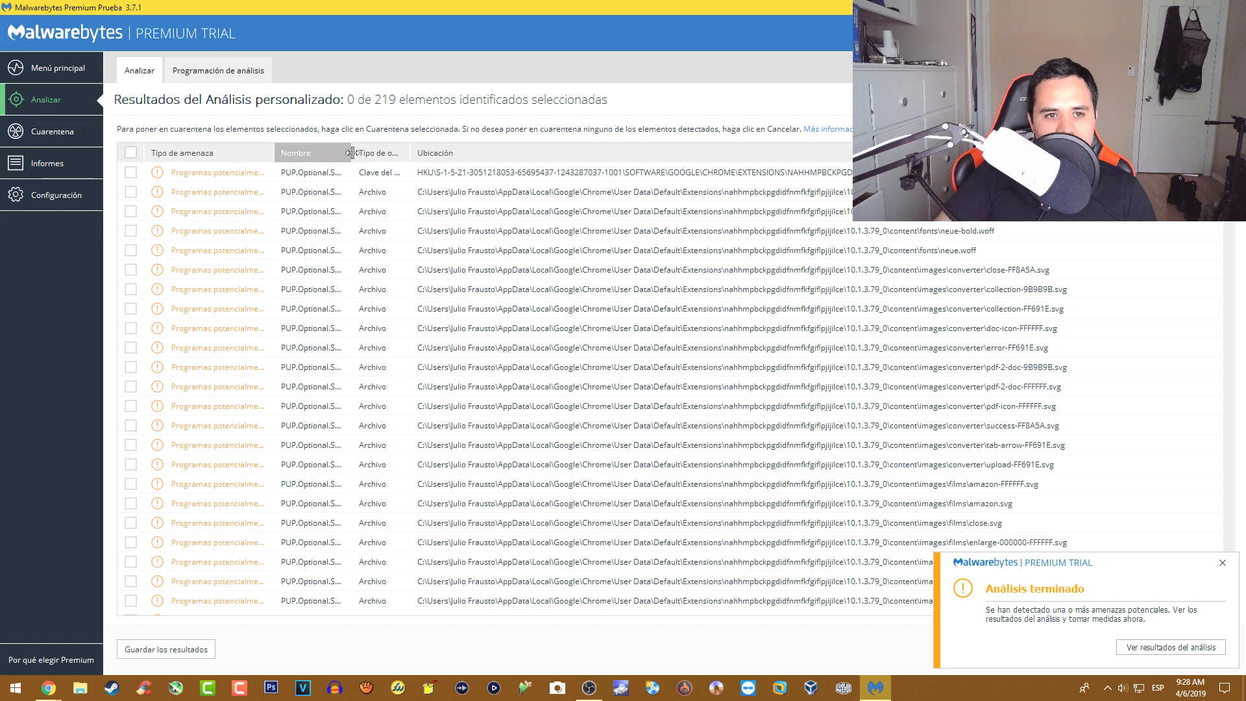
{"action": "left_click_drag", "start_coordinate": [353, 152], "coordinate": [360, 152]}
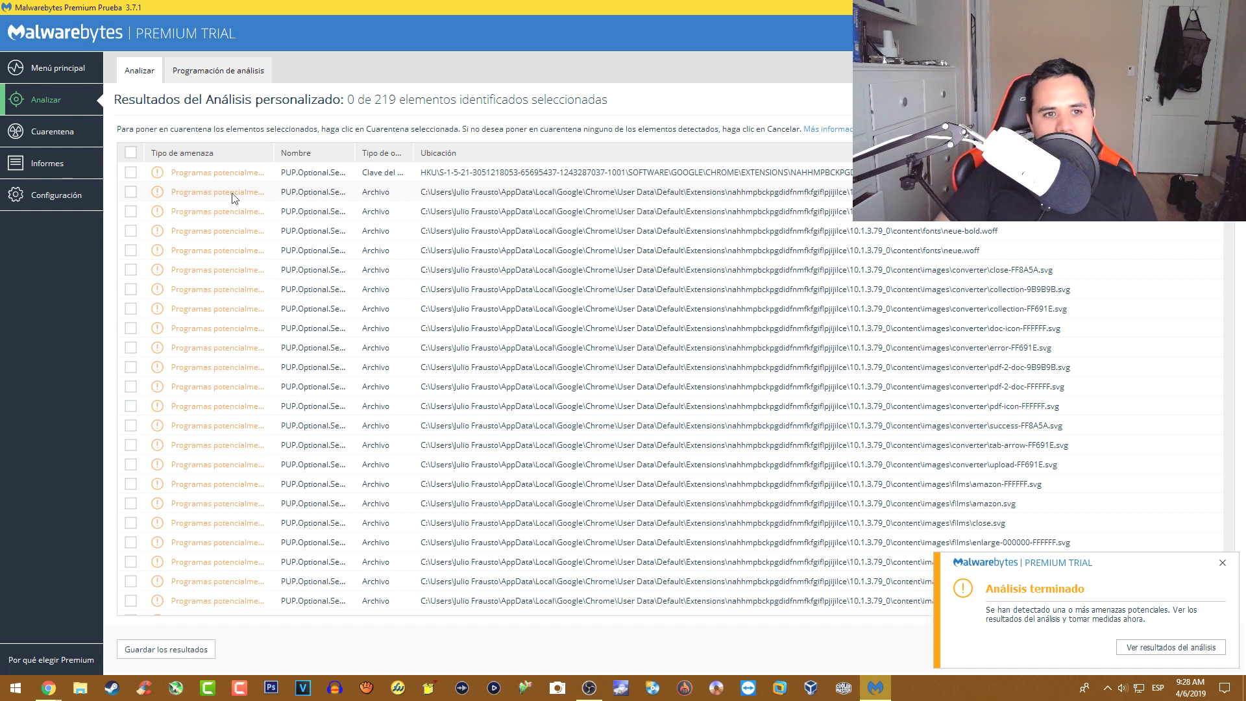
{"action": "left_click", "coordinate": [289, 176]}
{"action": "left_click_drag", "start_coordinate": [356, 154], "coordinate": [411, 154]}
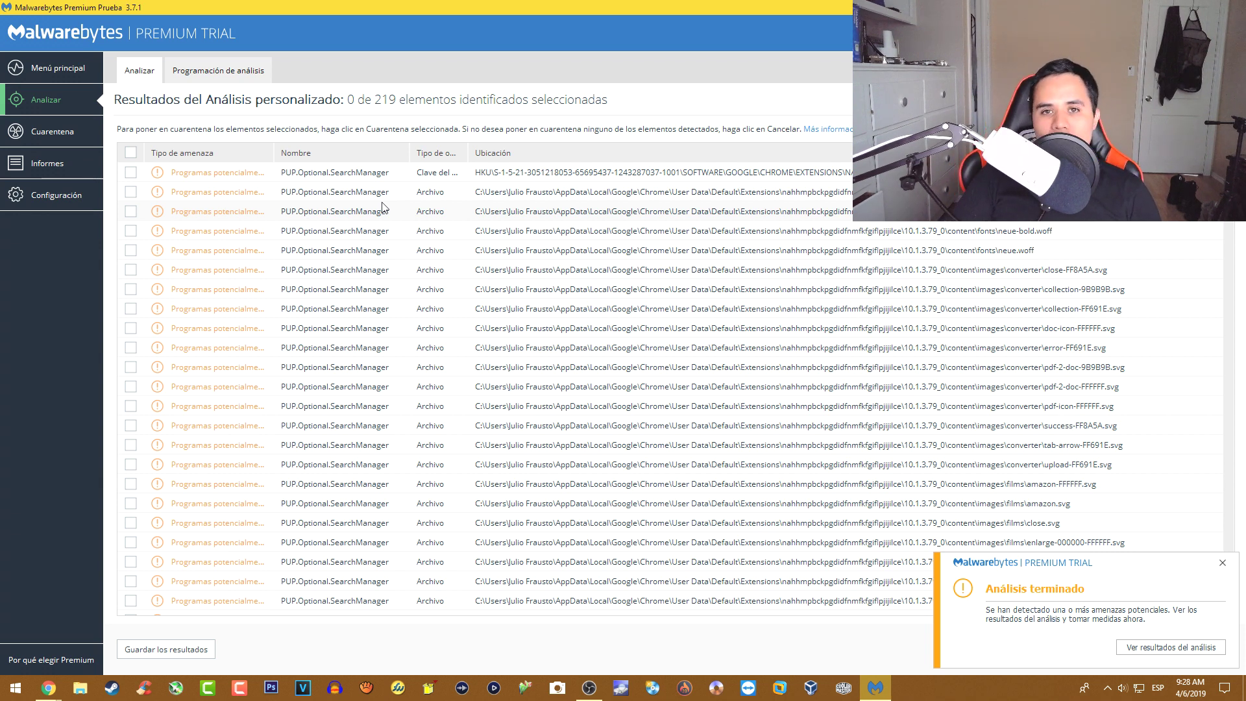
- Scroll down the 219 detections, ticking one detected item and then unticking it
{"action": "scroll", "coordinate": [381, 231], "scroll_direction": "down", "scroll_amount": 1}
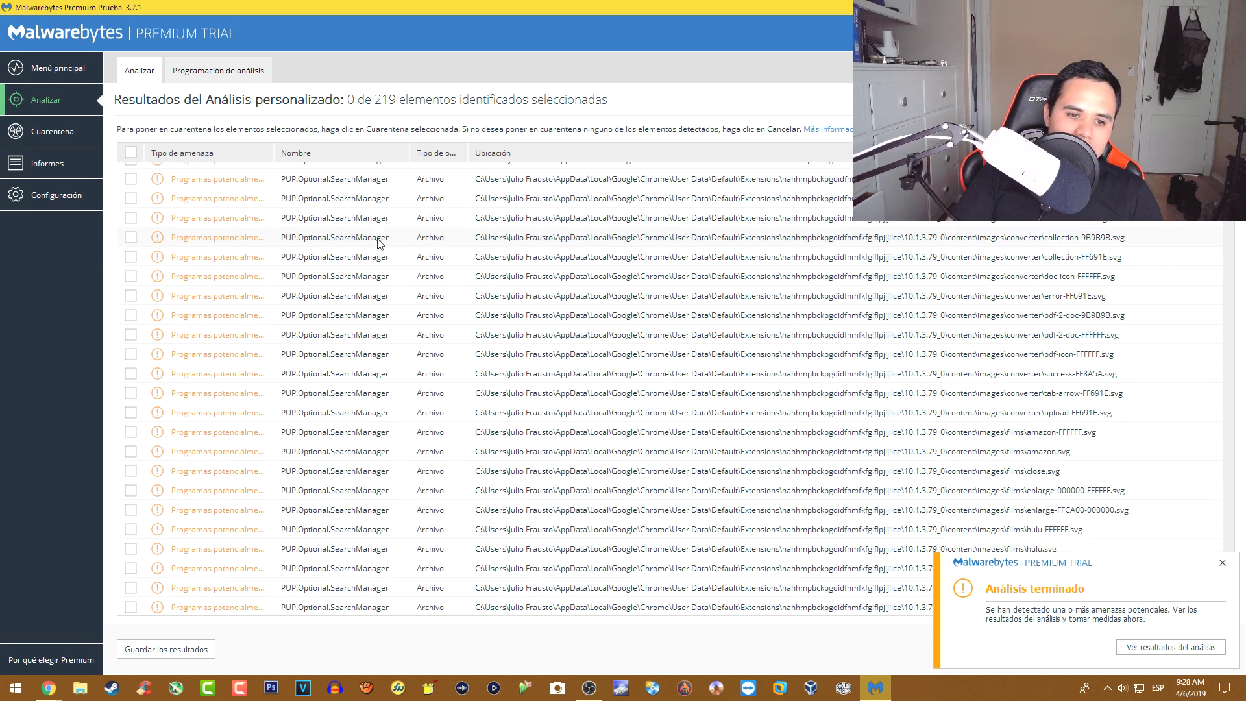
{"action": "scroll", "coordinate": [380, 242], "scroll_direction": "down", "scroll_amount": 3}
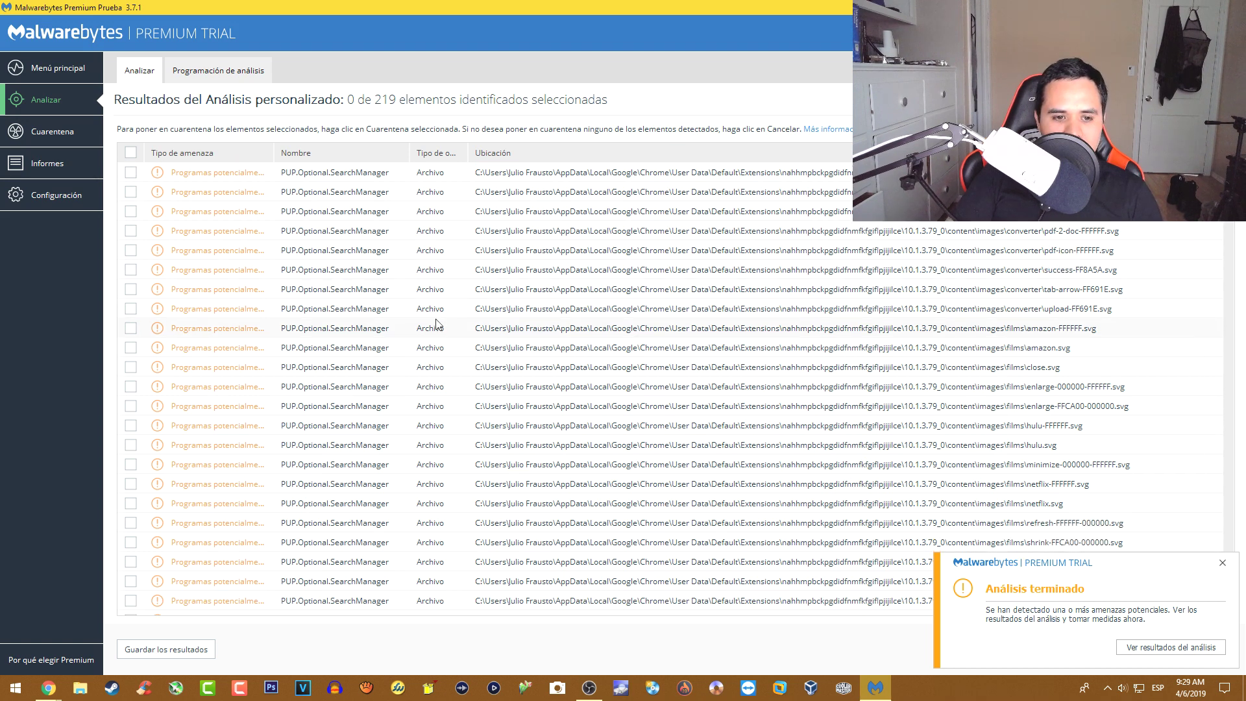
{"action": "scroll", "coordinate": [380, 395], "scroll_direction": "down", "scroll_amount": 5}
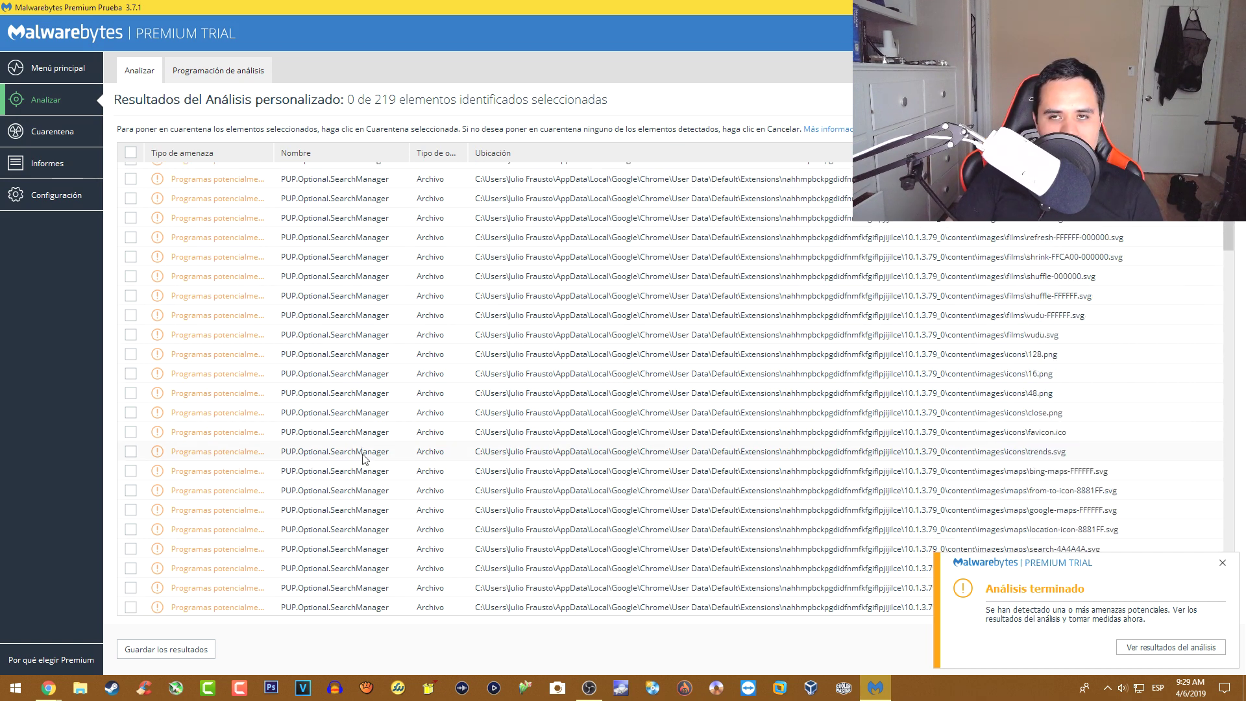
{"action": "scroll", "coordinate": [364, 458], "scroll_direction": "down", "scroll_amount": 4}
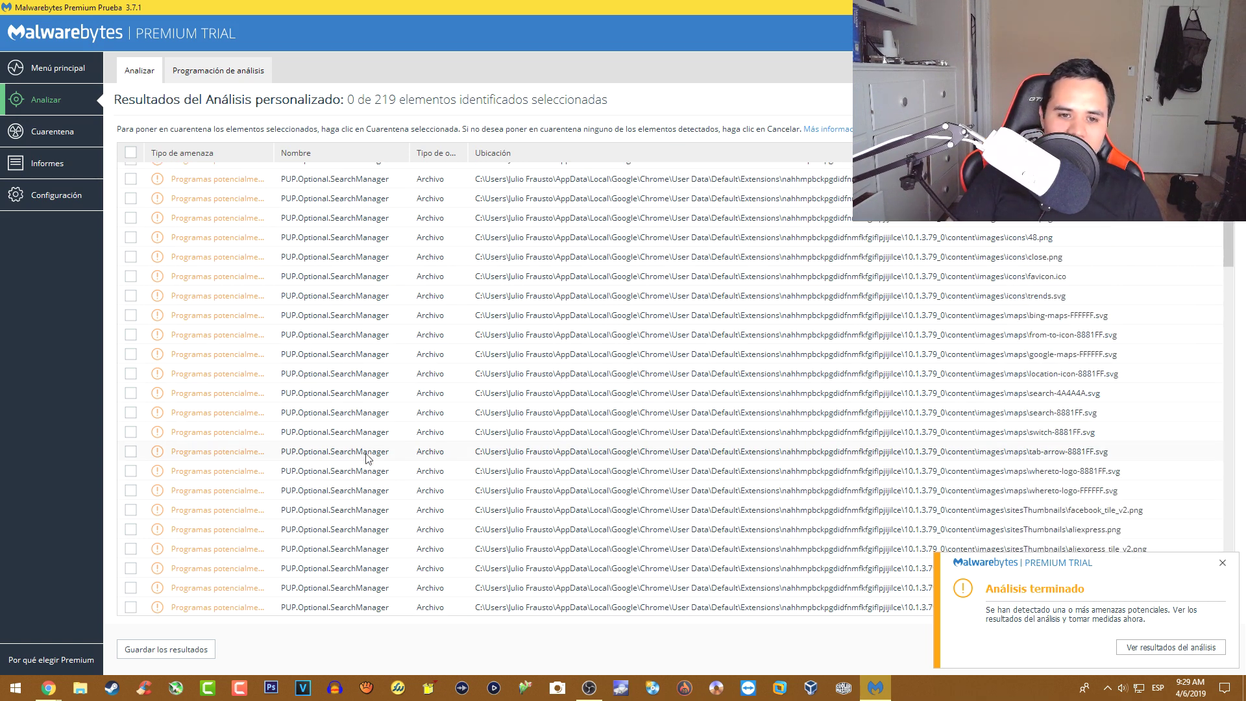
{"action": "scroll", "coordinate": [366, 458], "scroll_direction": "down", "scroll_amount": 2}
{"action": "left_click", "coordinate": [623, 300]}
{"action": "left_click", "coordinate": [666, 299]}
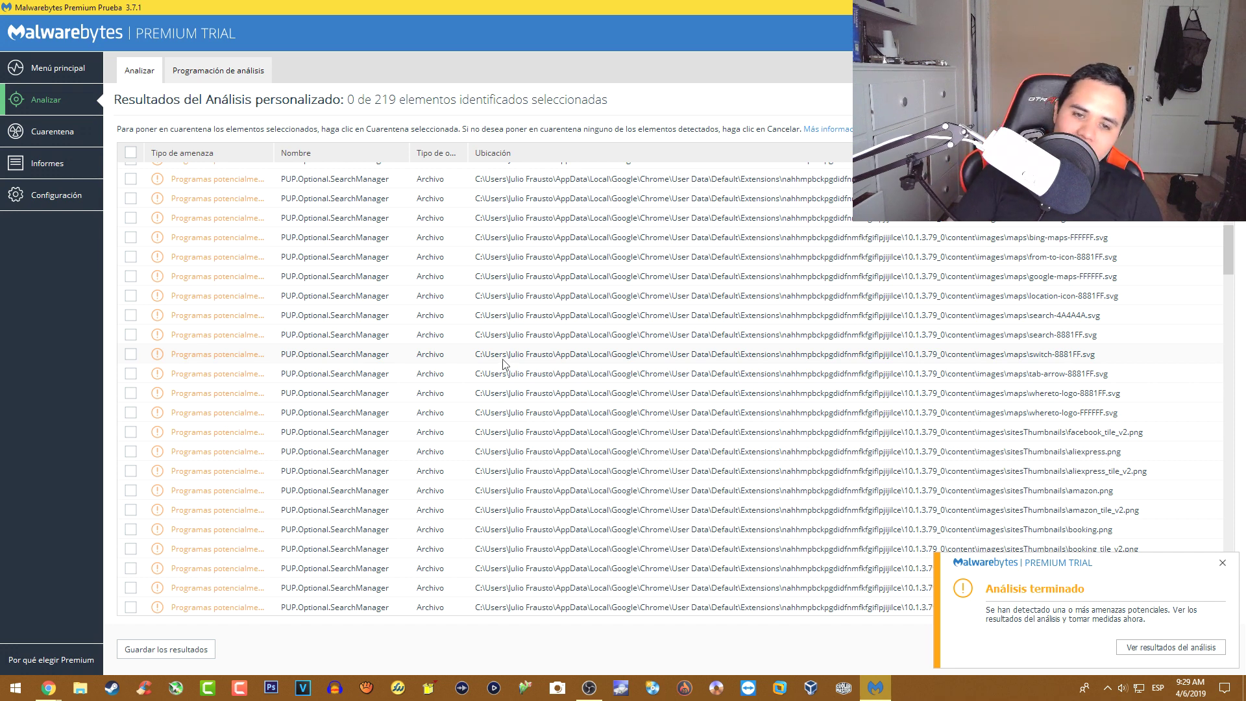
- Auto-widen the Tipo de amenaza column so full threat category names are readable
{"action": "scroll", "coordinate": [505, 363], "scroll_direction": "down", "scroll_amount": 4}
{"action": "scroll", "coordinate": [507, 363], "scroll_direction": "down", "scroll_amount": 4}
{"action": "scroll", "coordinate": [528, 403], "scroll_direction": "down", "scroll_amount": 5}
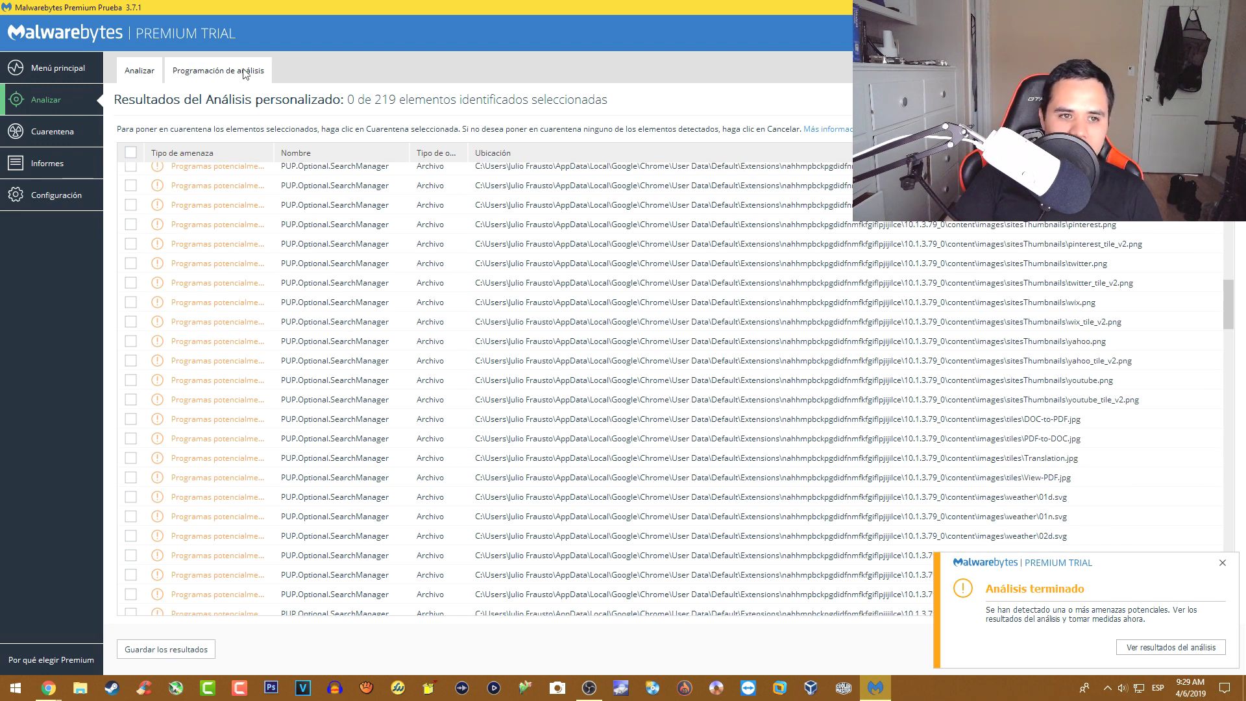
{"action": "double_click", "coordinate": [275, 154]}
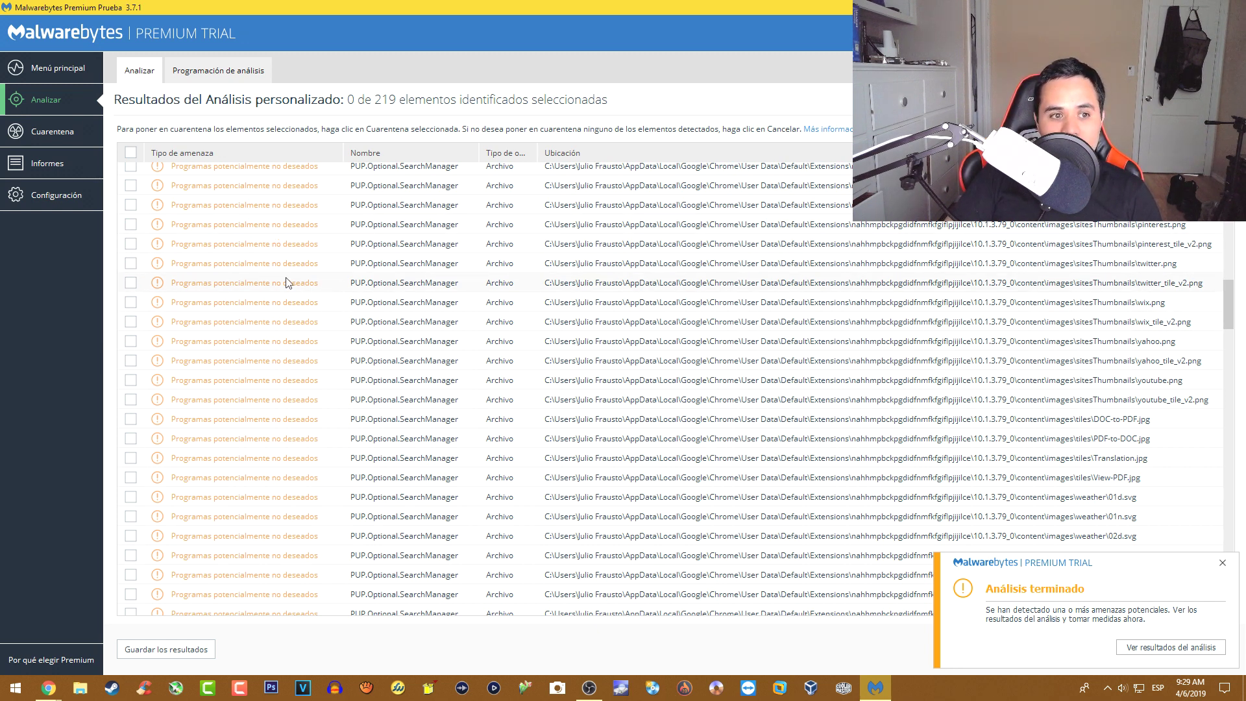
- Toggle pinterest.png and select-all back off, then dismiss the scan-finished and site-blocked alerts
{"action": "left_click", "coordinate": [221, 232]}
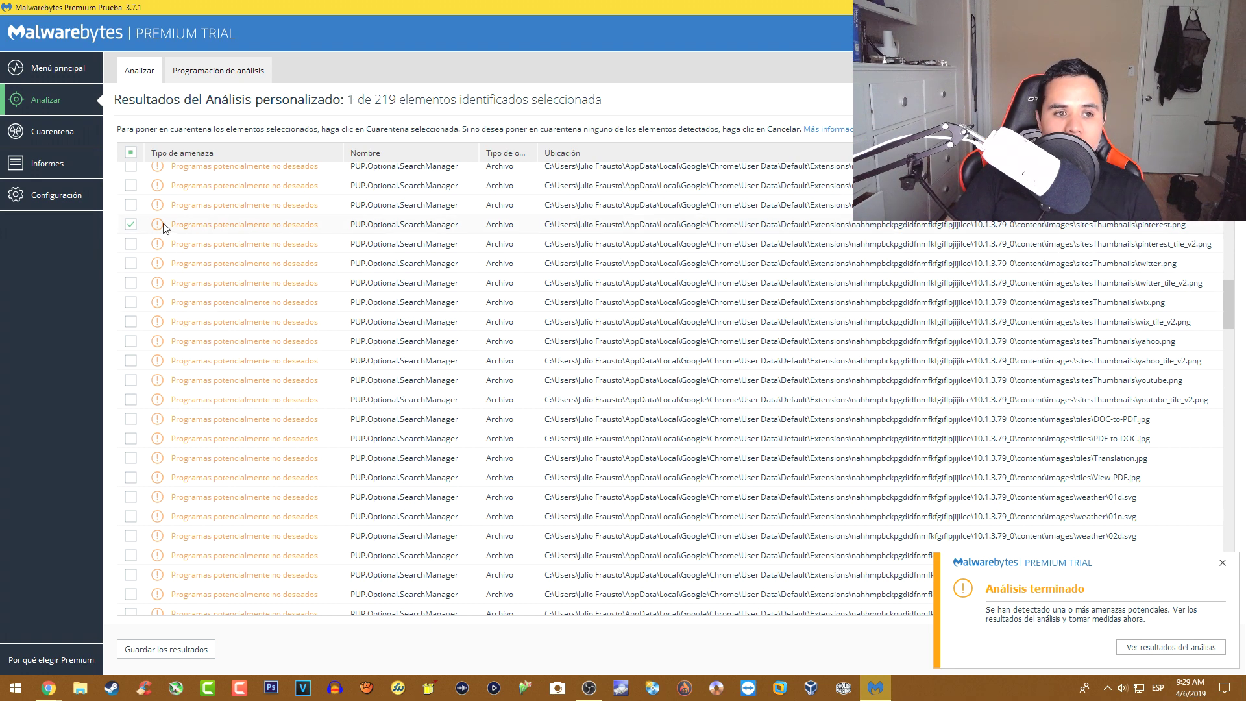
{"action": "left_click", "coordinate": [131, 224]}
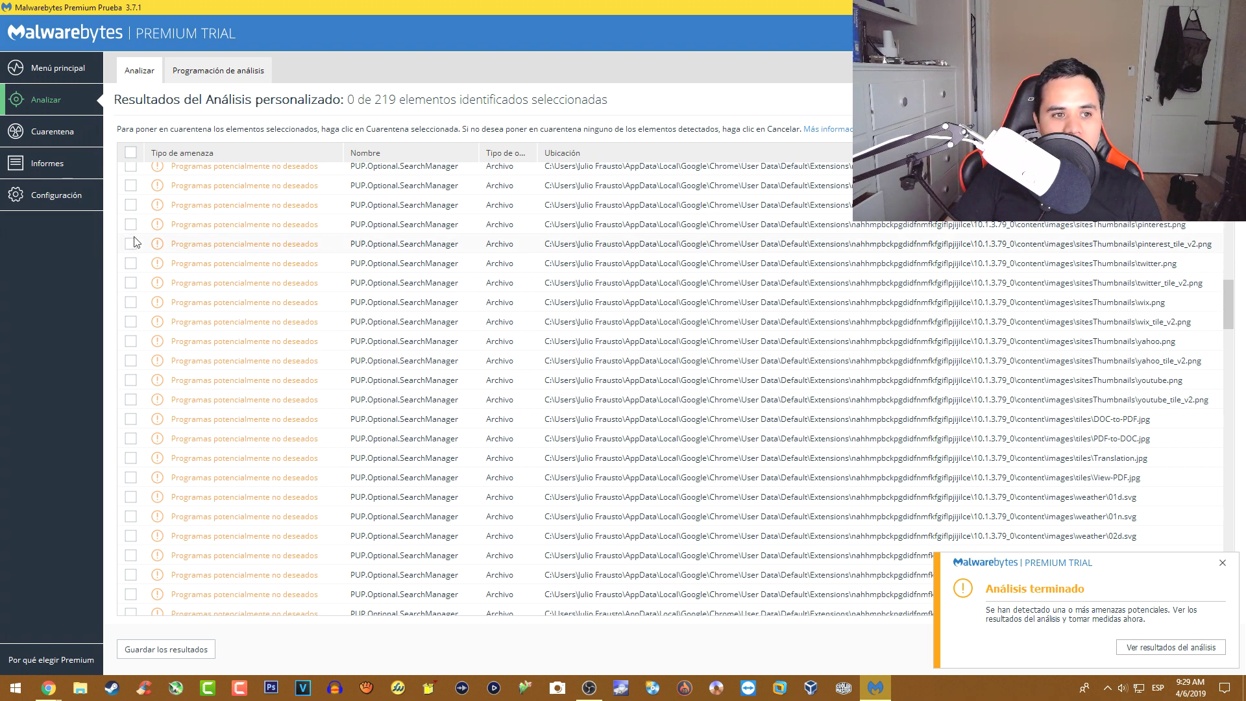
{"action": "left_click", "coordinate": [130, 152]}
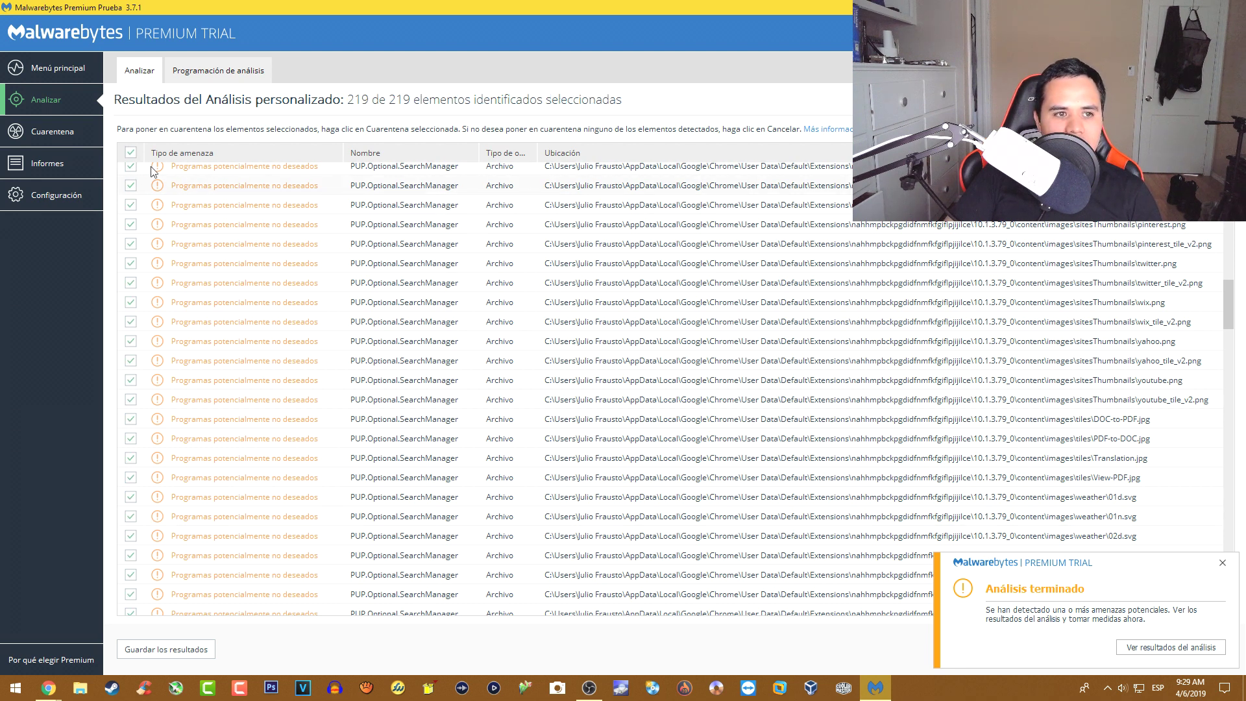
{"action": "left_click", "coordinate": [130, 152]}
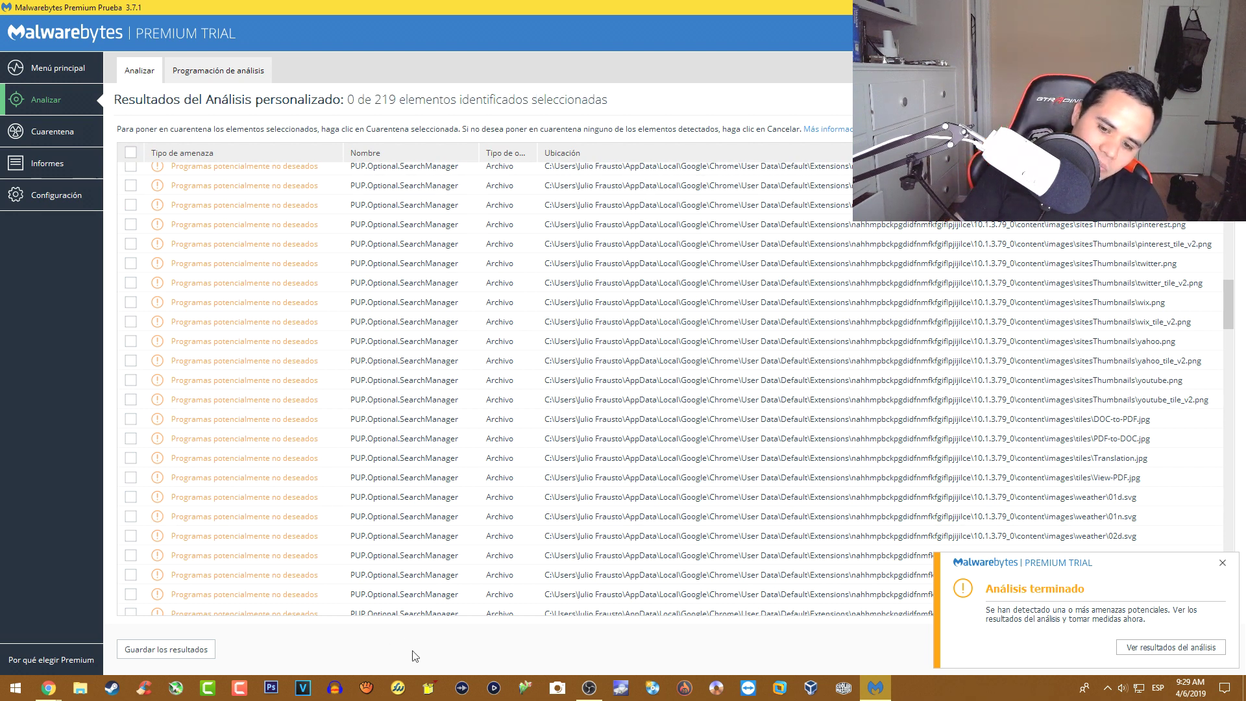
{"action": "left_click", "coordinate": [1223, 562]}
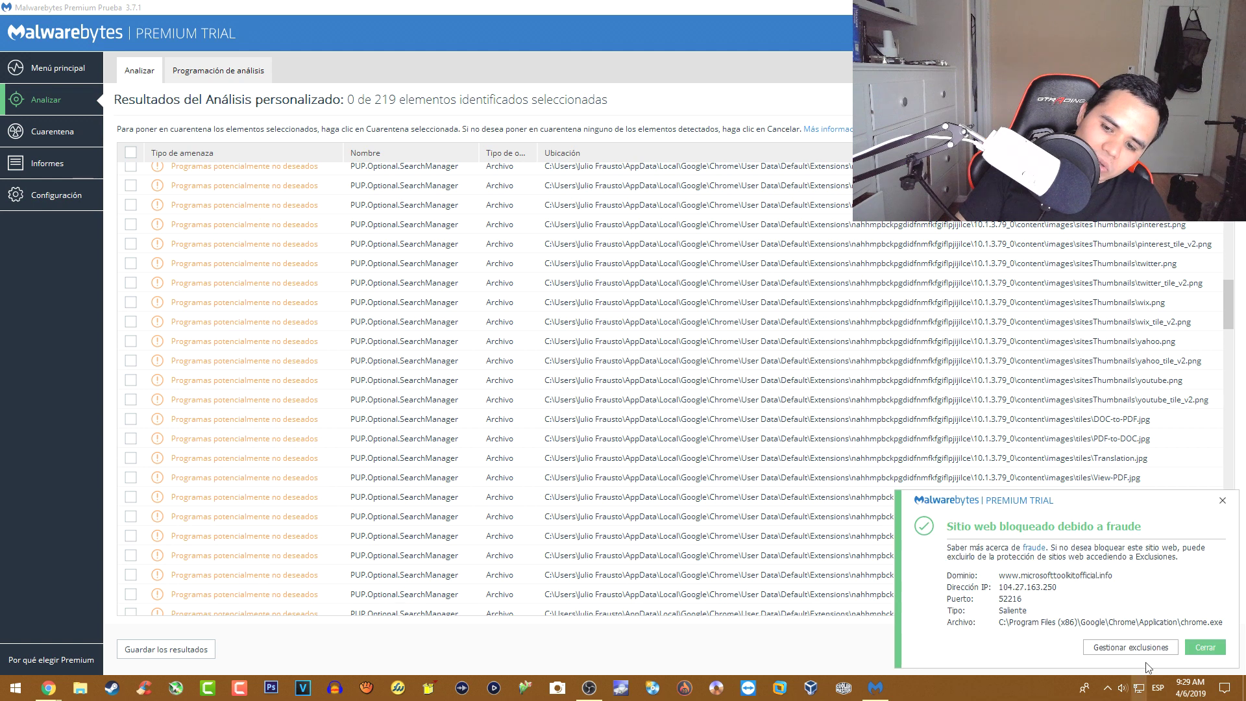
{"action": "left_click", "coordinate": [1223, 501]}
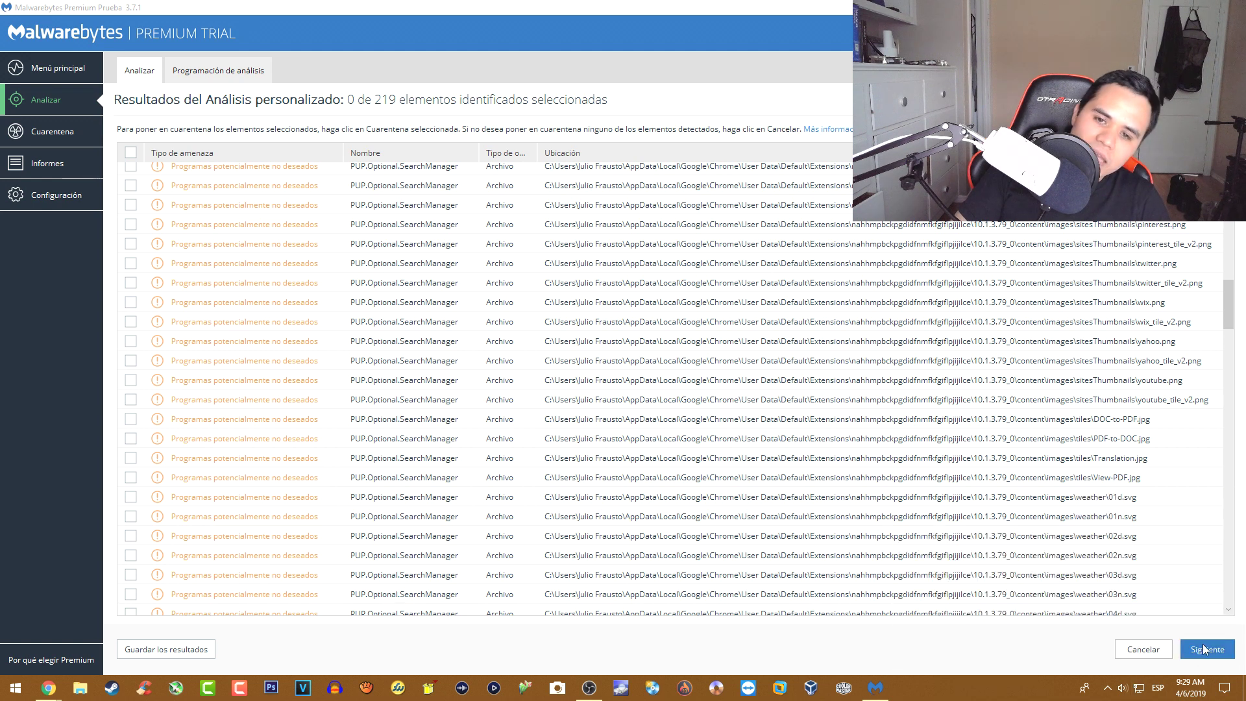
- Scroll to the end of the results, showing the InstallCore, WinYahoo and SearchModule items
{"action": "scroll", "coordinate": [250, 279], "scroll_direction": "down", "scroll_amount": 3}
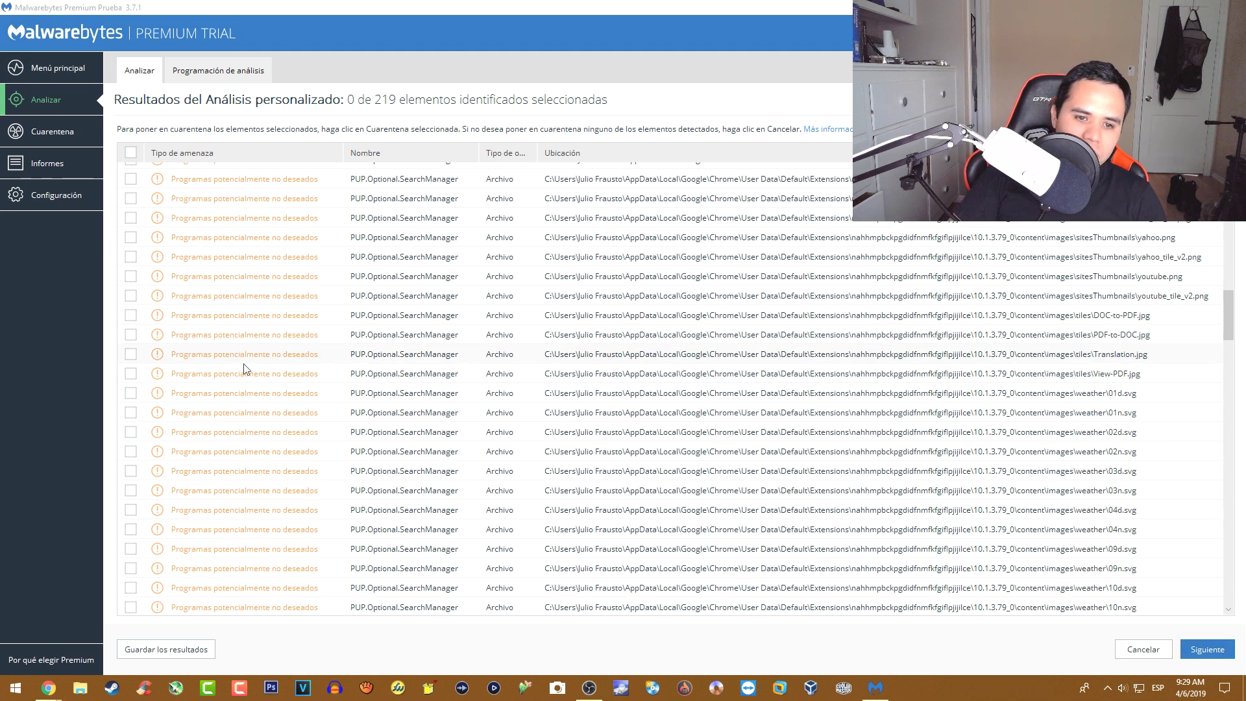
{"action": "scroll", "coordinate": [253, 375], "scroll_direction": "down", "scroll_amount": 3}
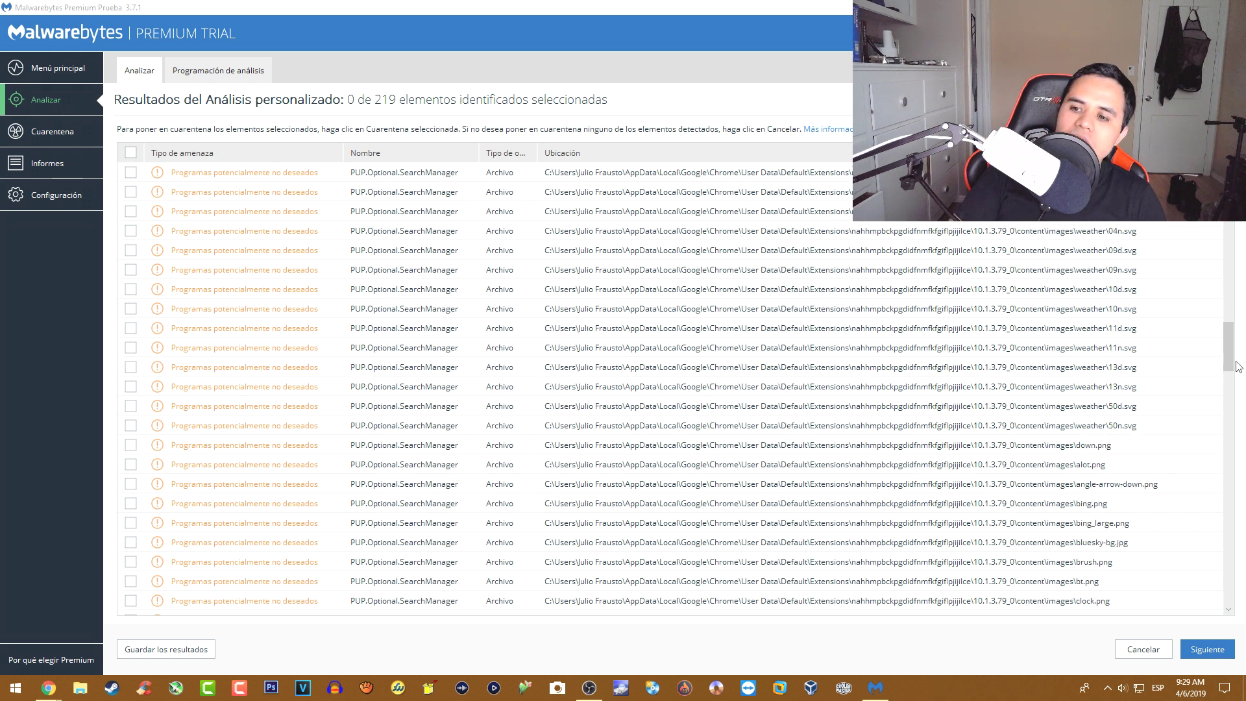
{"action": "left_click", "coordinate": [1228, 355]}
{"action": "left_click_drag", "start_coordinate": [1228, 355], "coordinate": [1229, 569]}
{"action": "left_click_drag", "start_coordinate": [1229, 570], "coordinate": [1229, 592]}
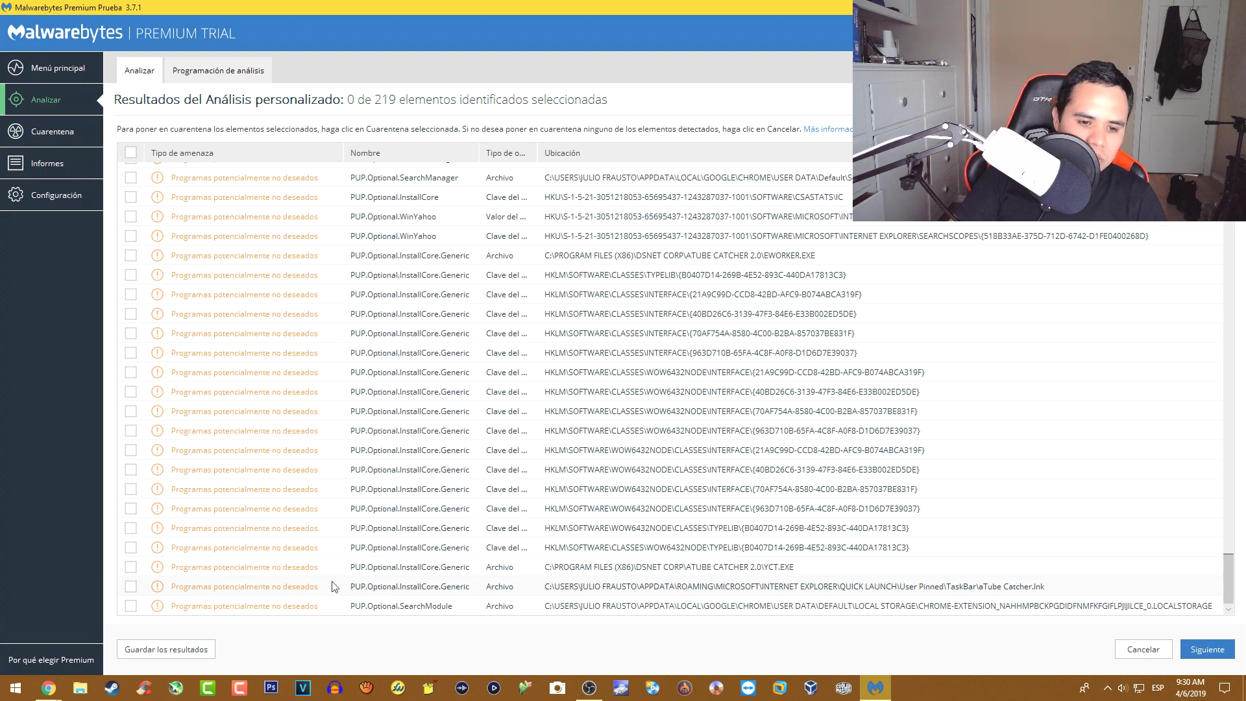
- Select only the aTube Catcher.lnk shortcut and start Cuarentena seleccionada
{"action": "left_click", "coordinate": [427, 590]}
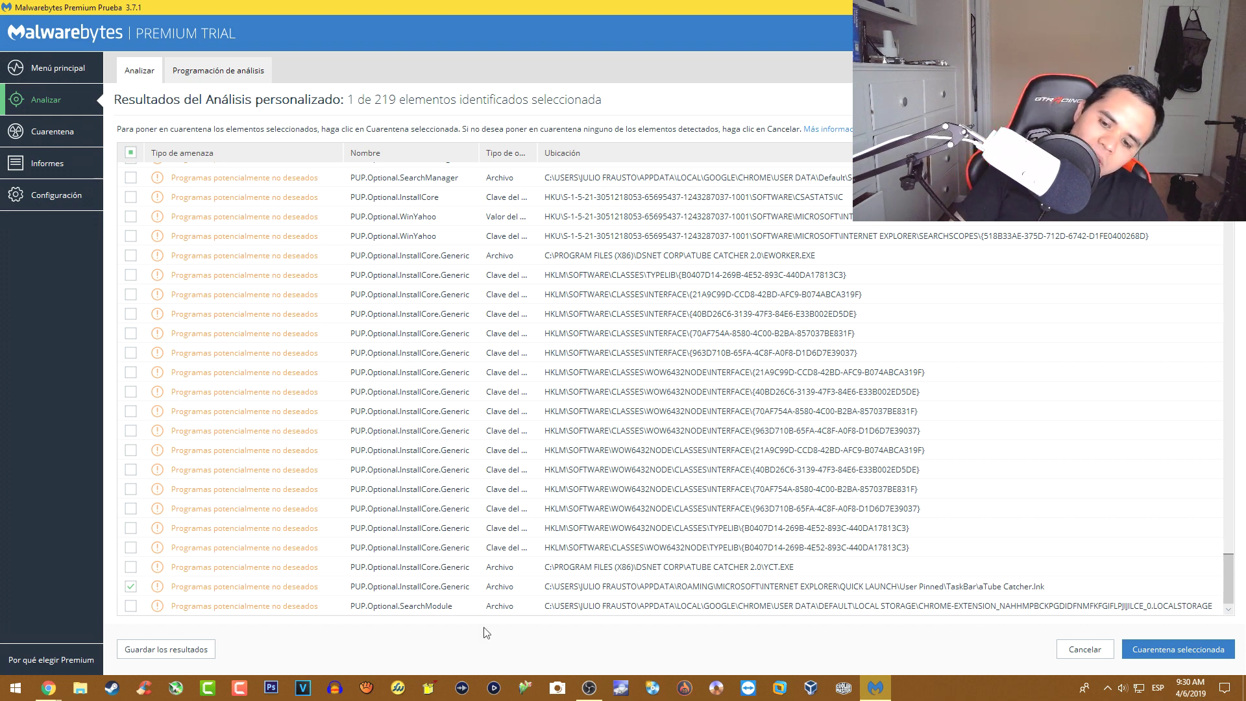
{"action": "left_click", "coordinate": [1166, 662]}
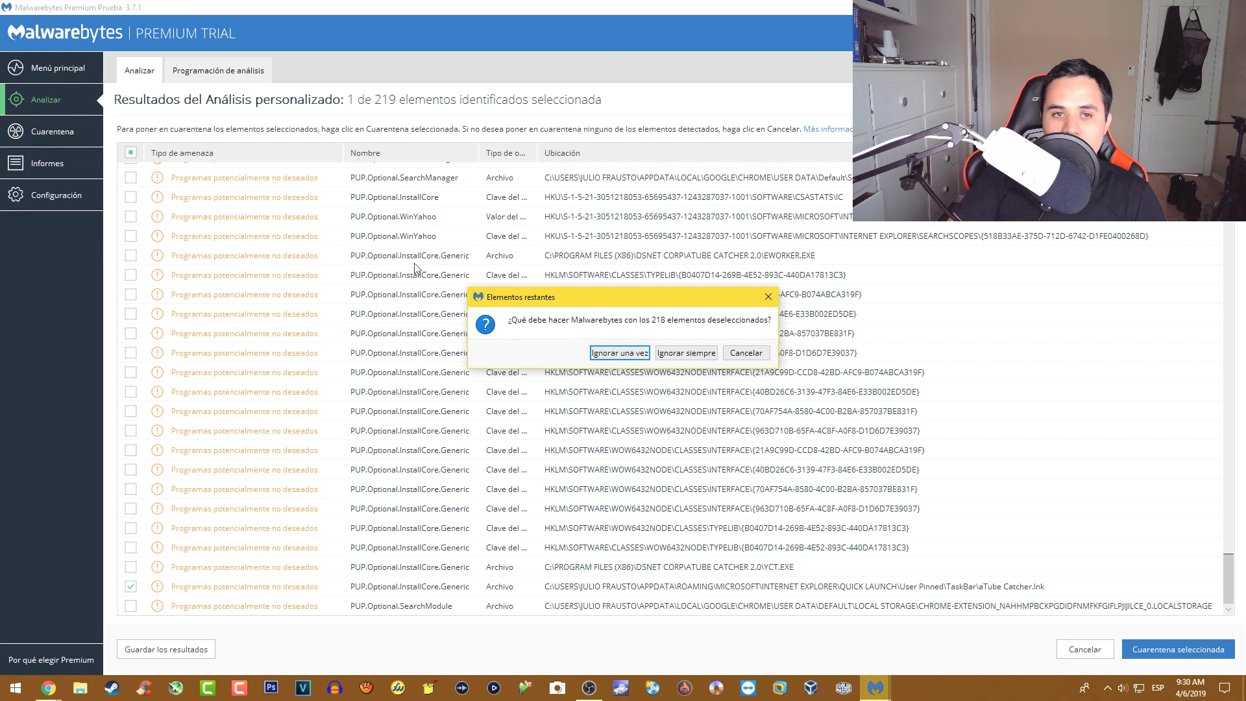
- Choose Ignorar una vez for the 218 remaining items to quarantine the single selected item
{"action": "left_click", "coordinate": [619, 353]}
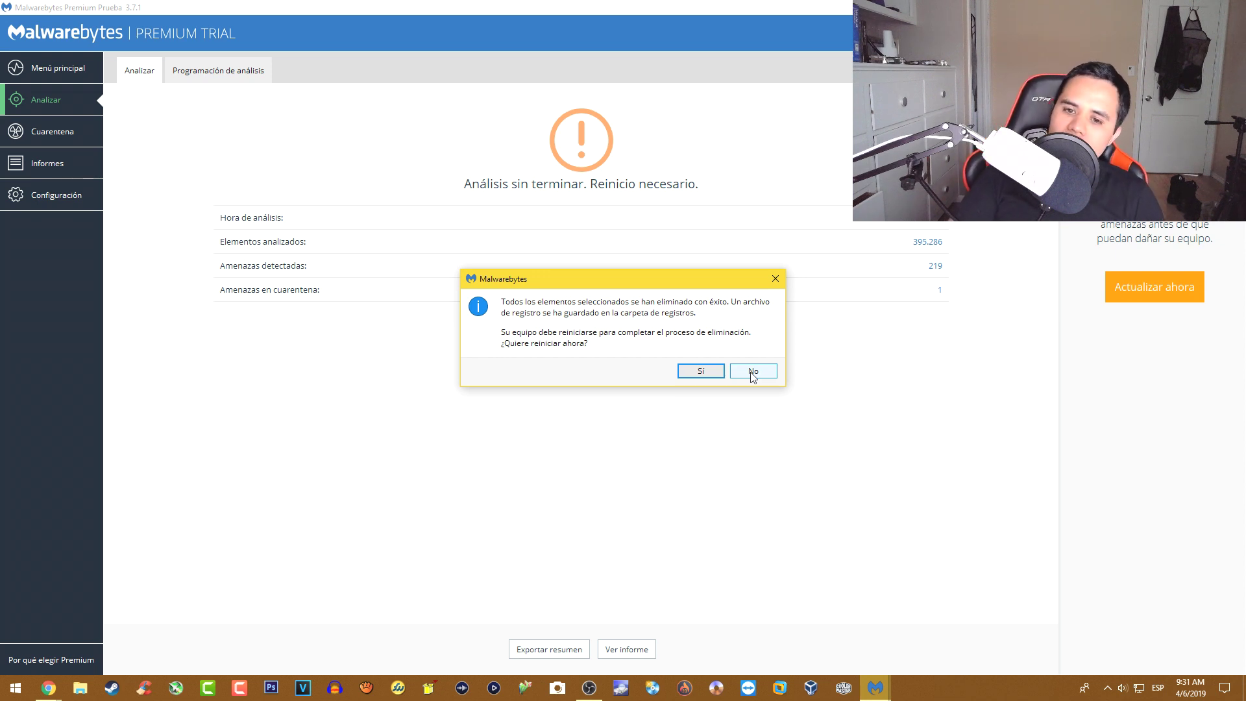
- Answer No to the restart prompt and minimise everything to the desktop with Win+D
{"action": "left_click", "coordinate": [752, 374]}
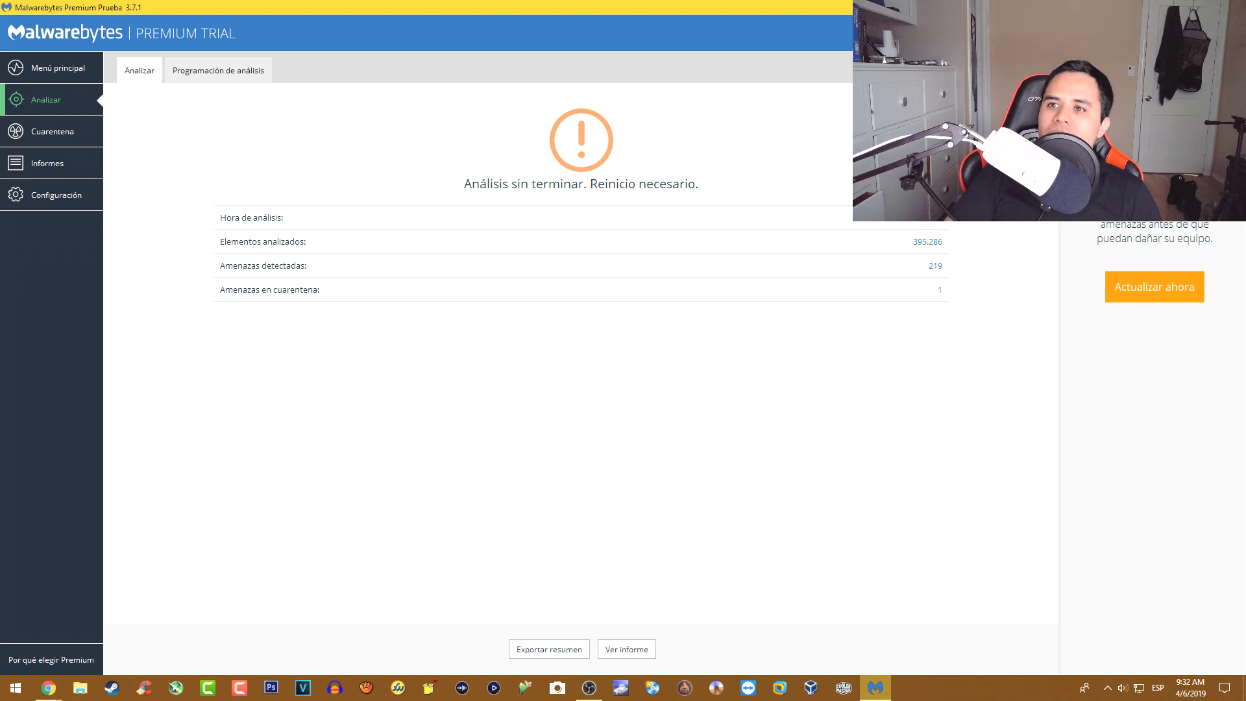
{"action": "key", "text": "super+d"}
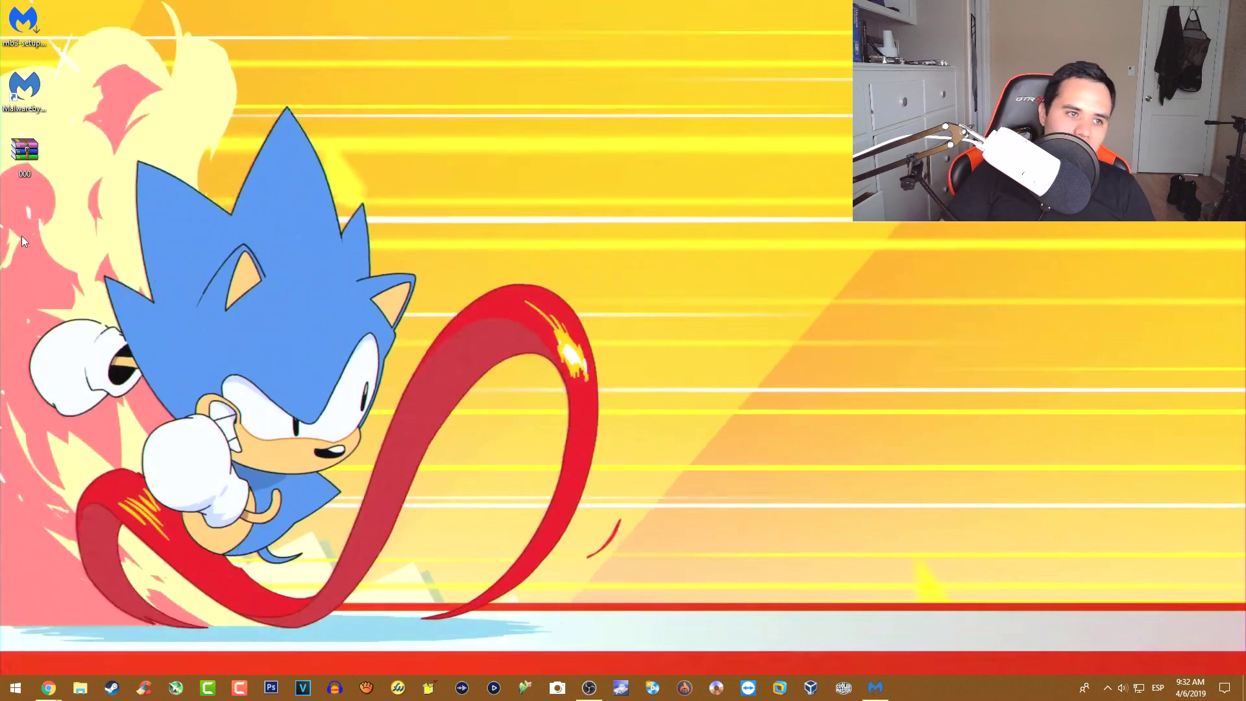
- Extract the 000 archive into a 000 folder with its password, then open Defender's threat alert
{"action": "right_click", "coordinate": [28, 165]}
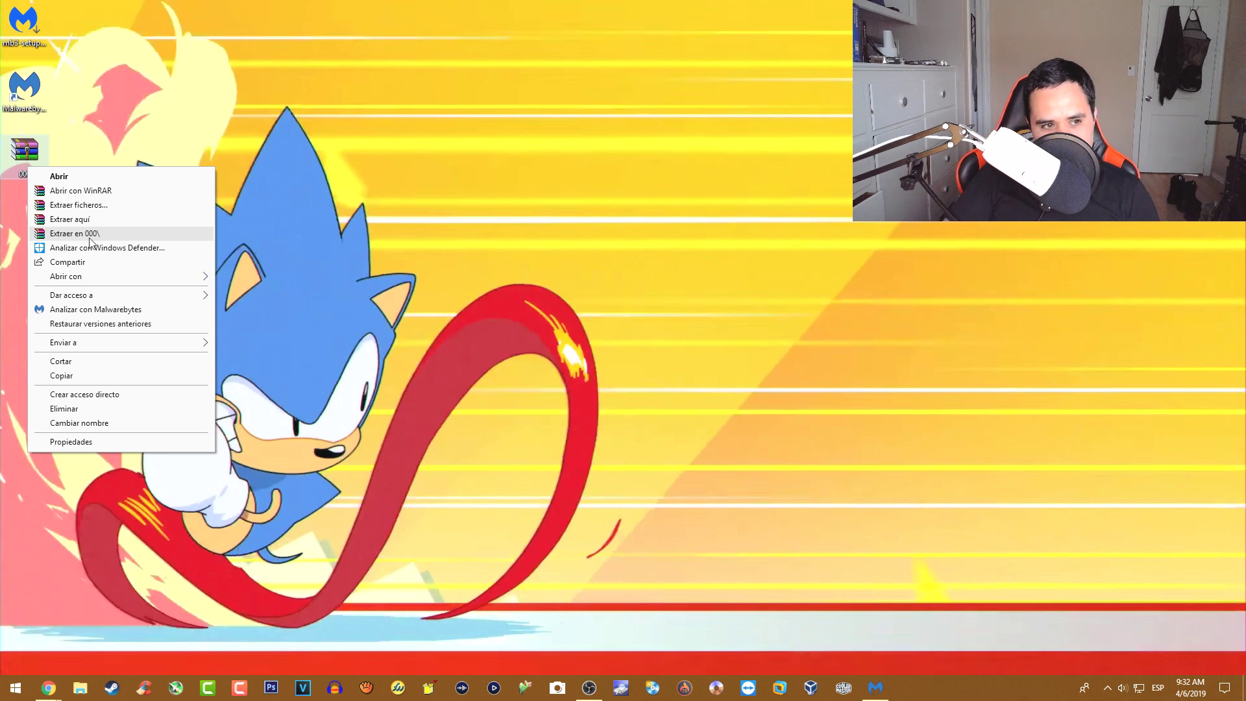
{"action": "left_click", "coordinate": [90, 235]}
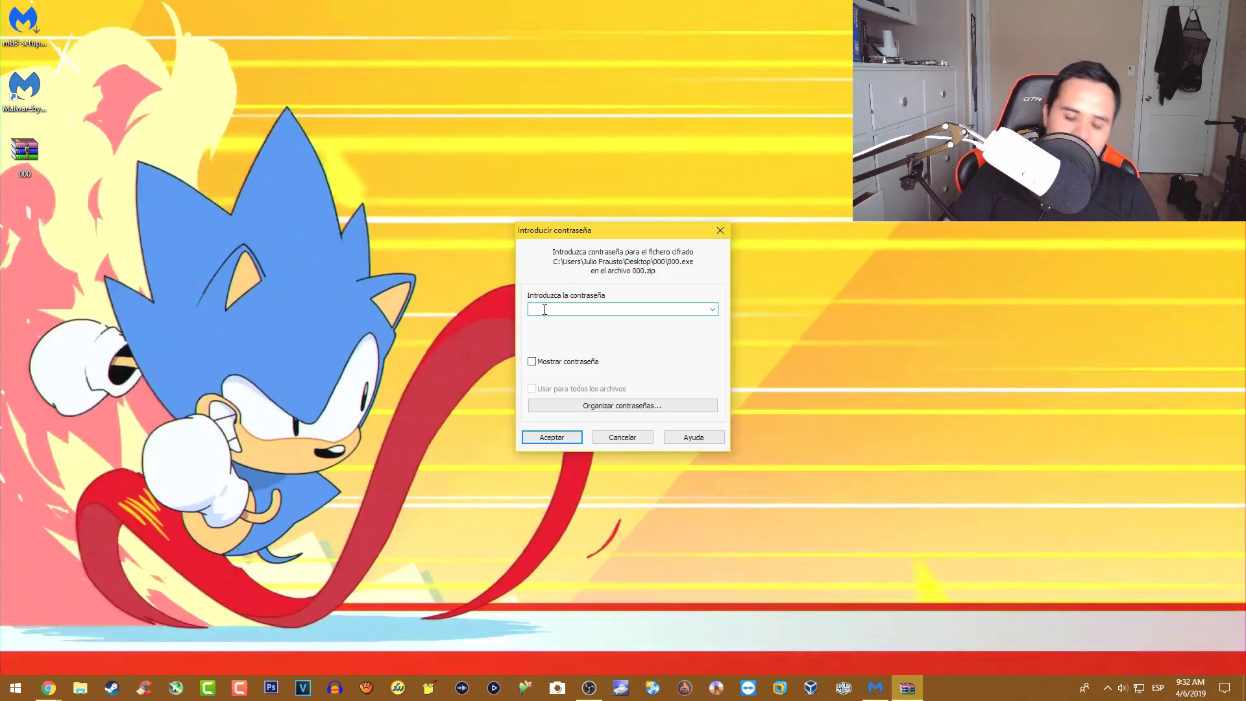
{"action": "type", "text": "123"}
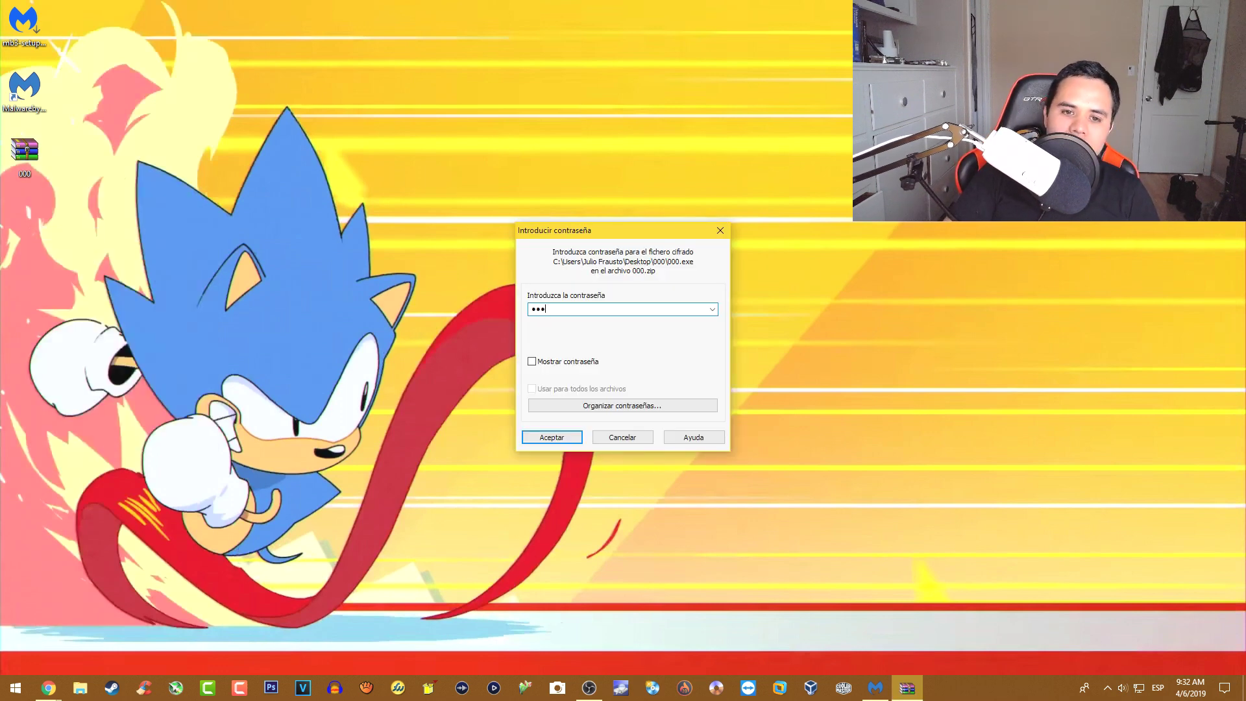
{"action": "left_click", "coordinate": [569, 438]}
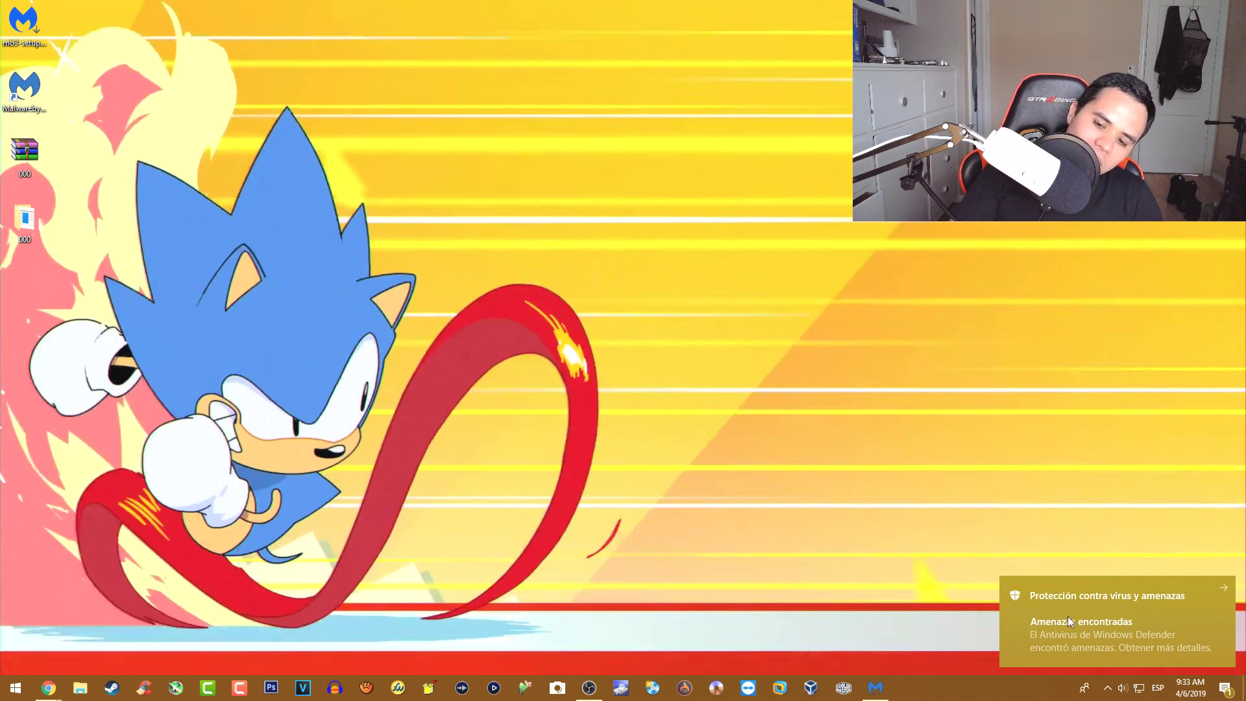
{"action": "left_click", "coordinate": [1068, 617]}
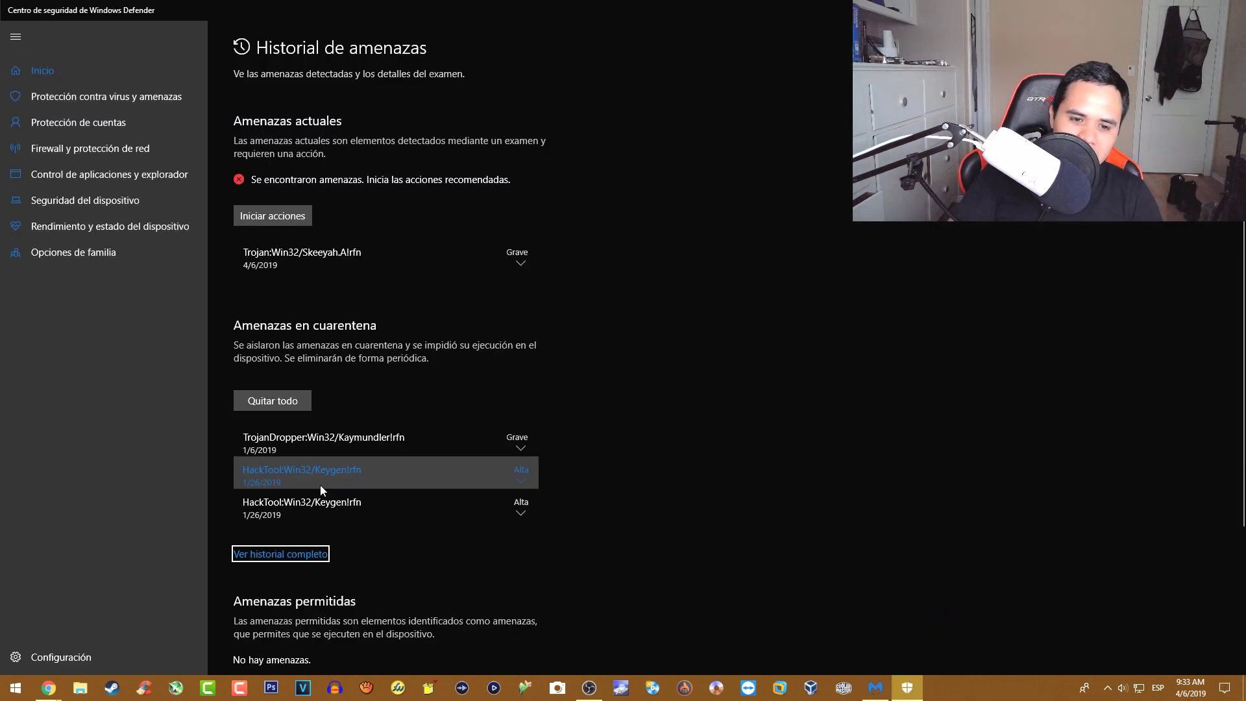
- Expand the quarantined TrojanDropper entry and refuse permission for an attempted restore
{"action": "left_click", "coordinate": [309, 449]}
{"action": "left_click", "coordinate": [538, 436]}
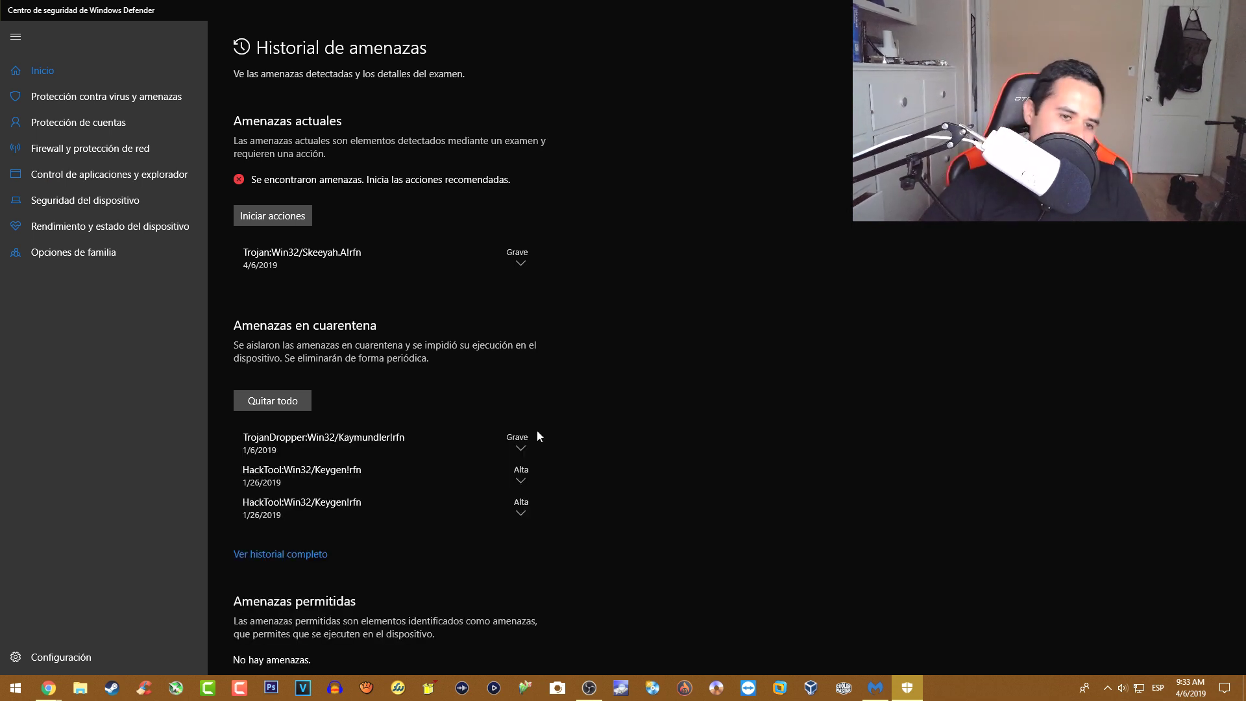
{"action": "left_click", "coordinate": [536, 429]}
{"action": "left_click", "coordinate": [419, 506]}
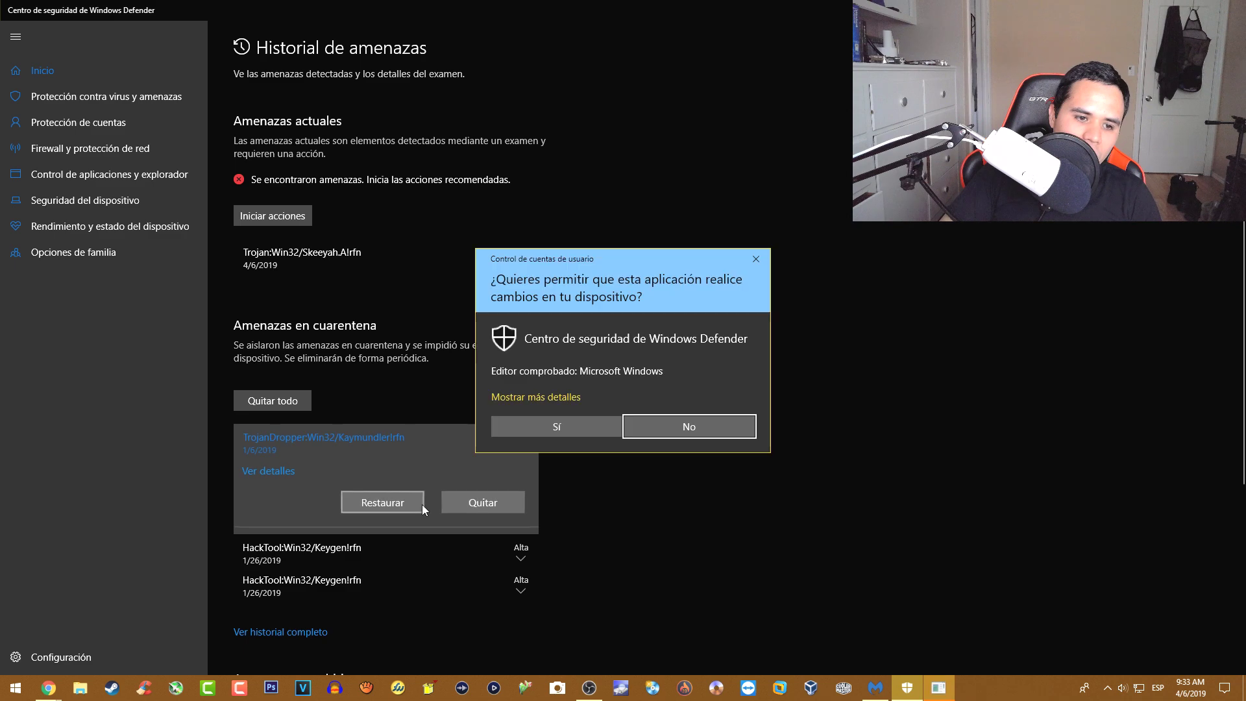
{"action": "left_click", "coordinate": [564, 427]}
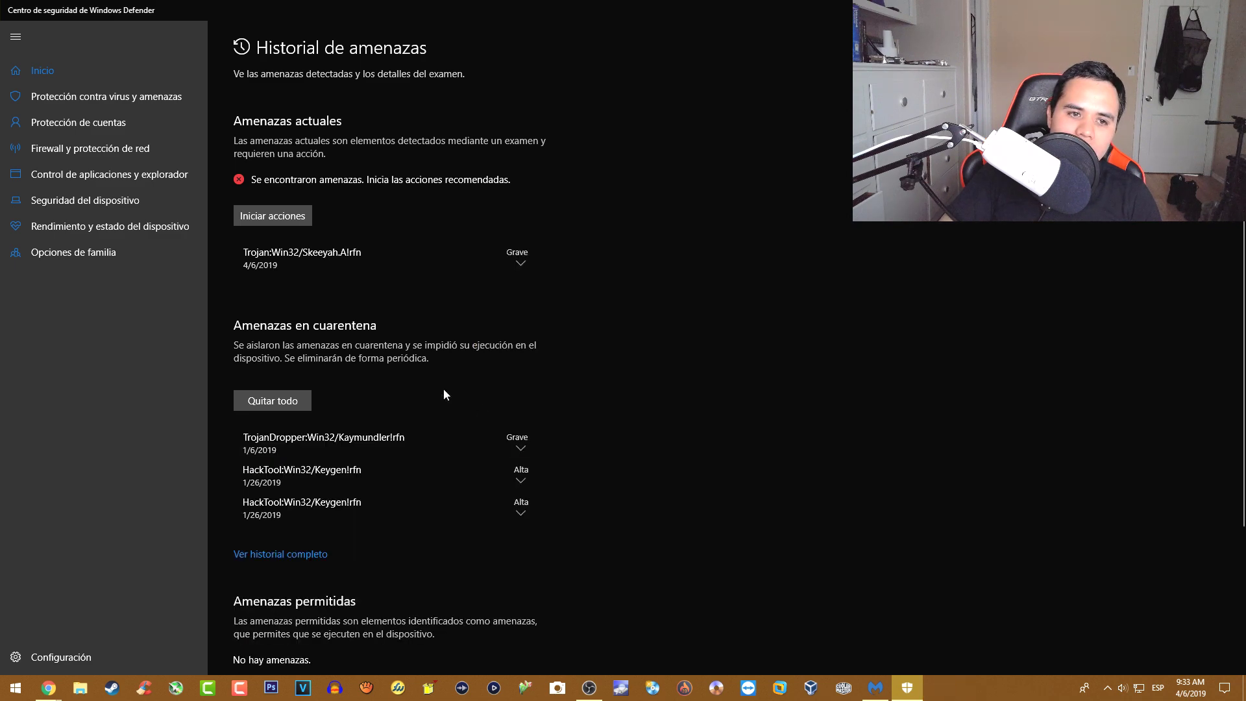
- Quarantine the current Trojan:Win32/Skeeyah threat and re-expand the TrojanDropper entry
{"action": "left_click", "coordinate": [383, 259]}
{"action": "left_click", "coordinate": [527, 336]}
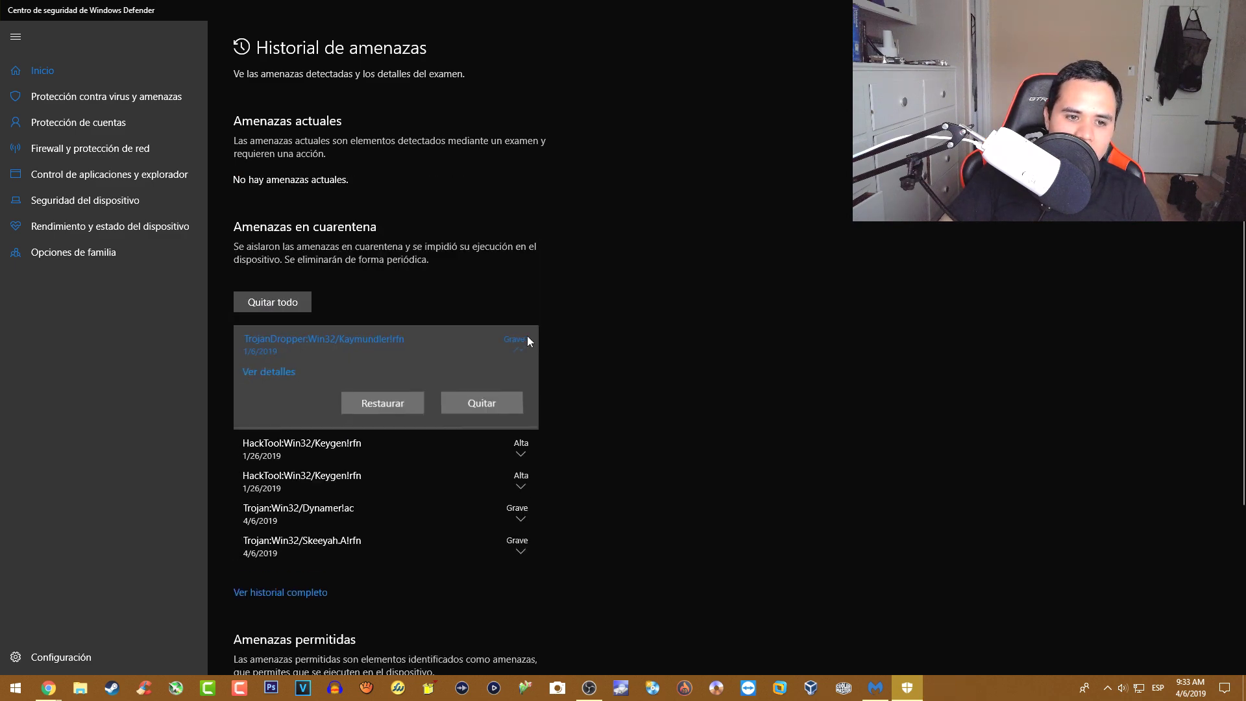
{"action": "left_click", "coordinate": [369, 411]}
{"action": "left_click", "coordinate": [603, 427]}
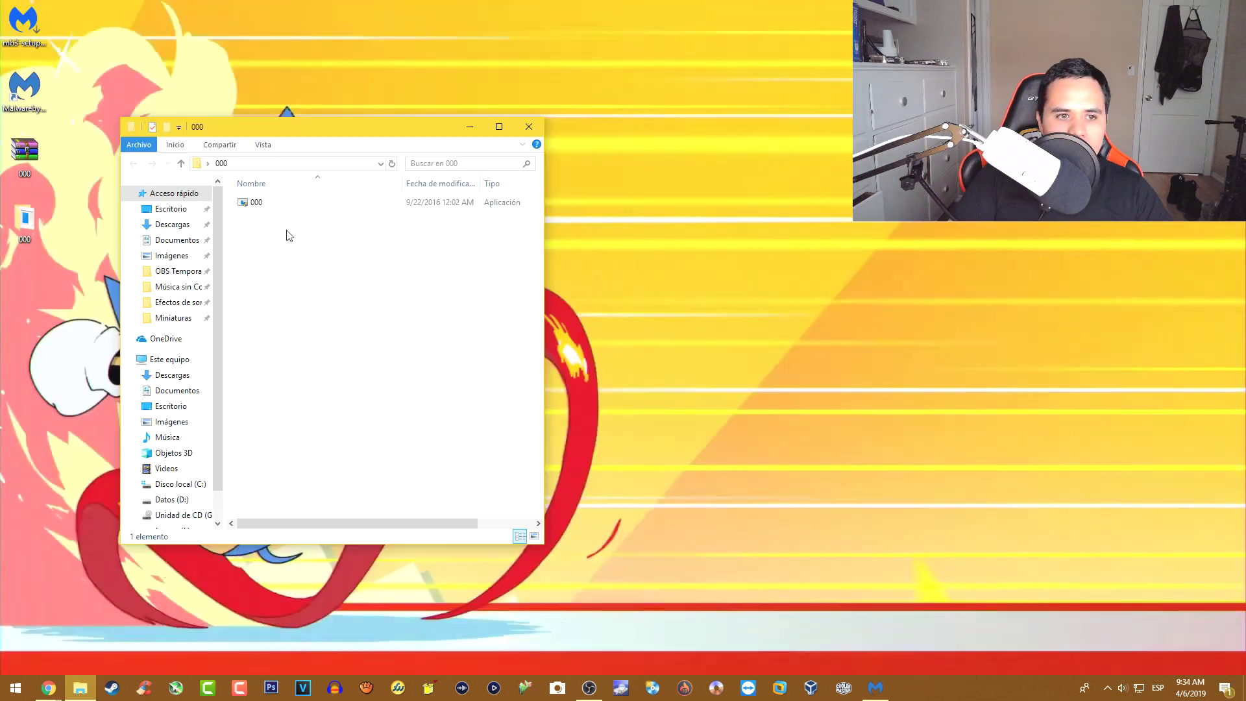
- Run Analizar con Malwarebytes on the extracted 000 application file
{"action": "left_click", "coordinate": [254, 202]}
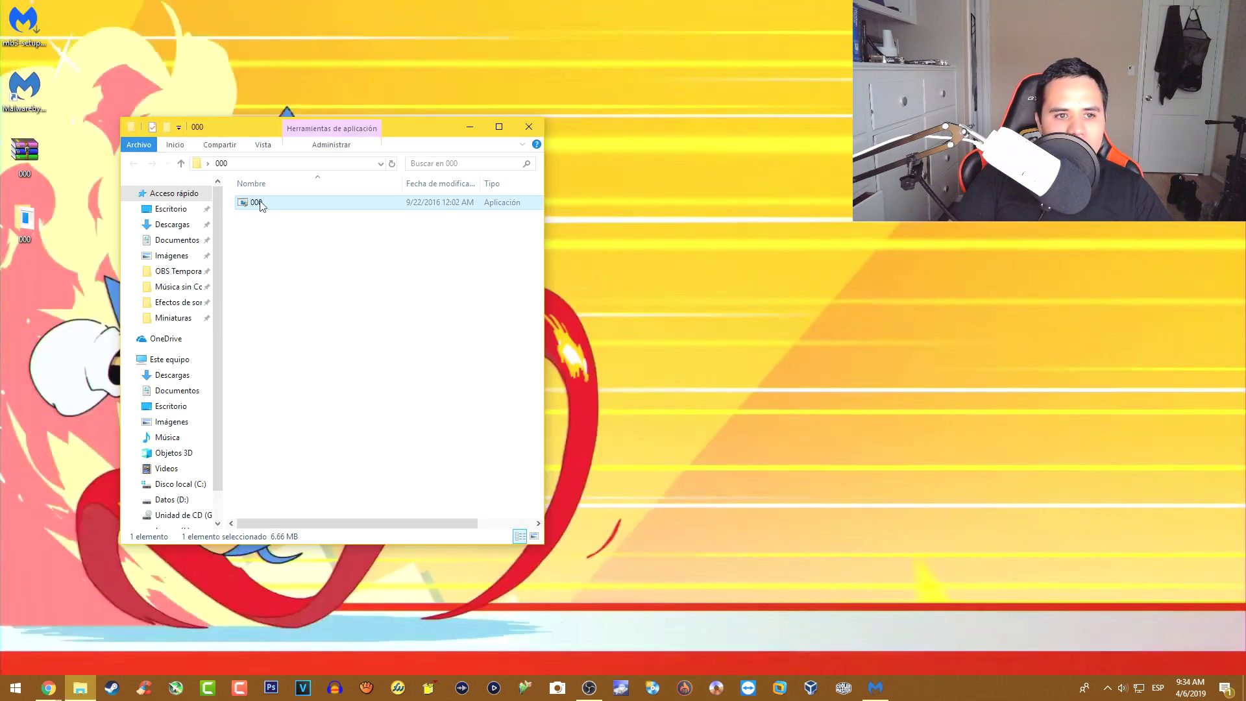
{"action": "right_click", "coordinate": [259, 203]}
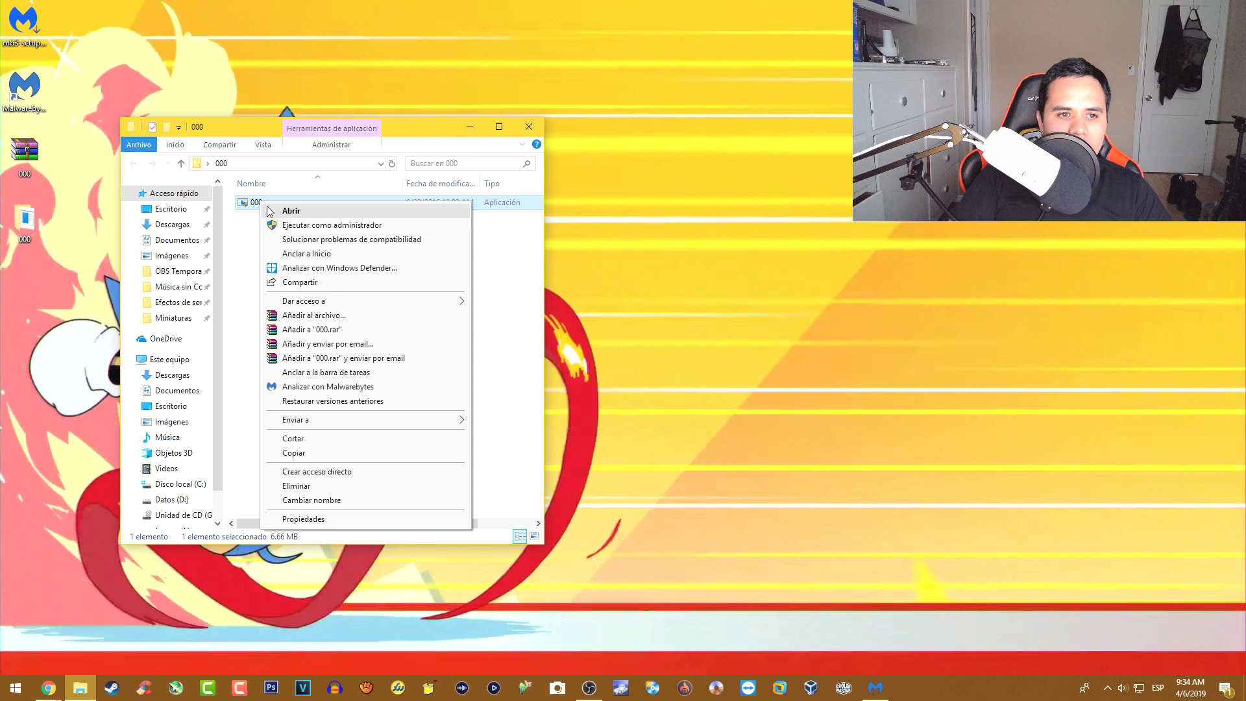
{"action": "left_click", "coordinate": [349, 386]}
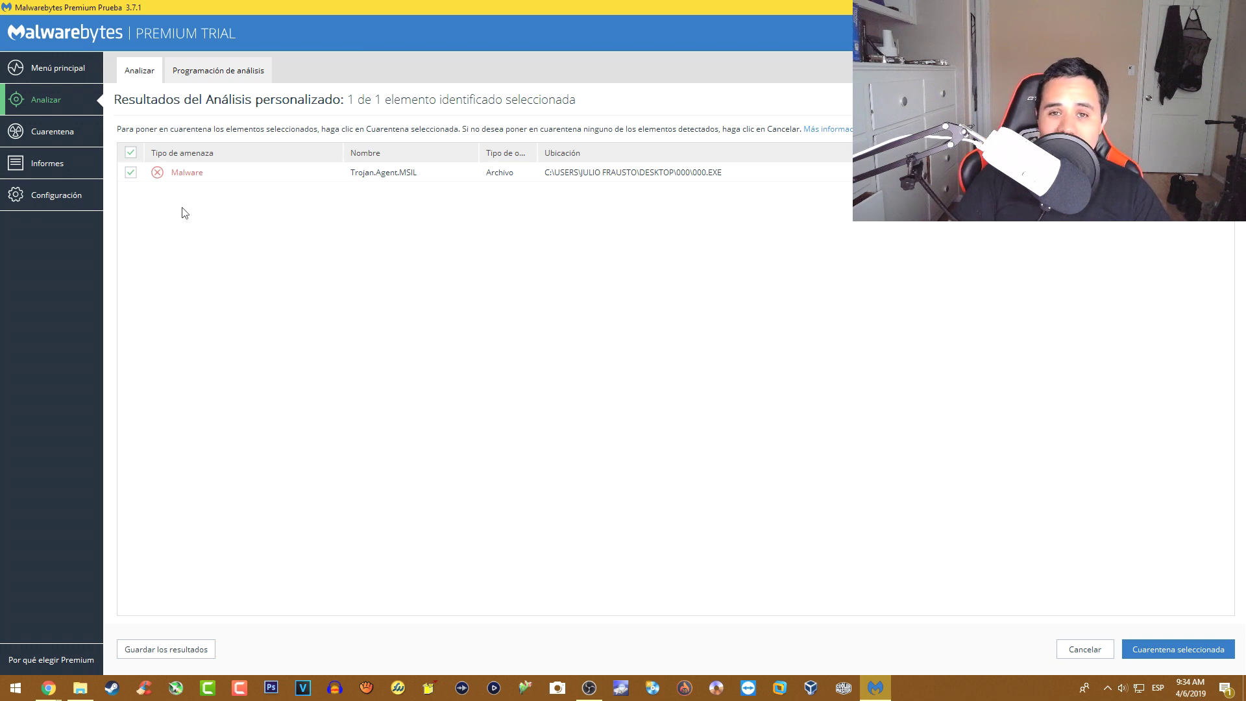
- Quarantine the Trojan.Agent.MSIL detection, close Malwarebytes, and delete the desktop 000 archive and folder
{"action": "left_click", "coordinate": [172, 175]}
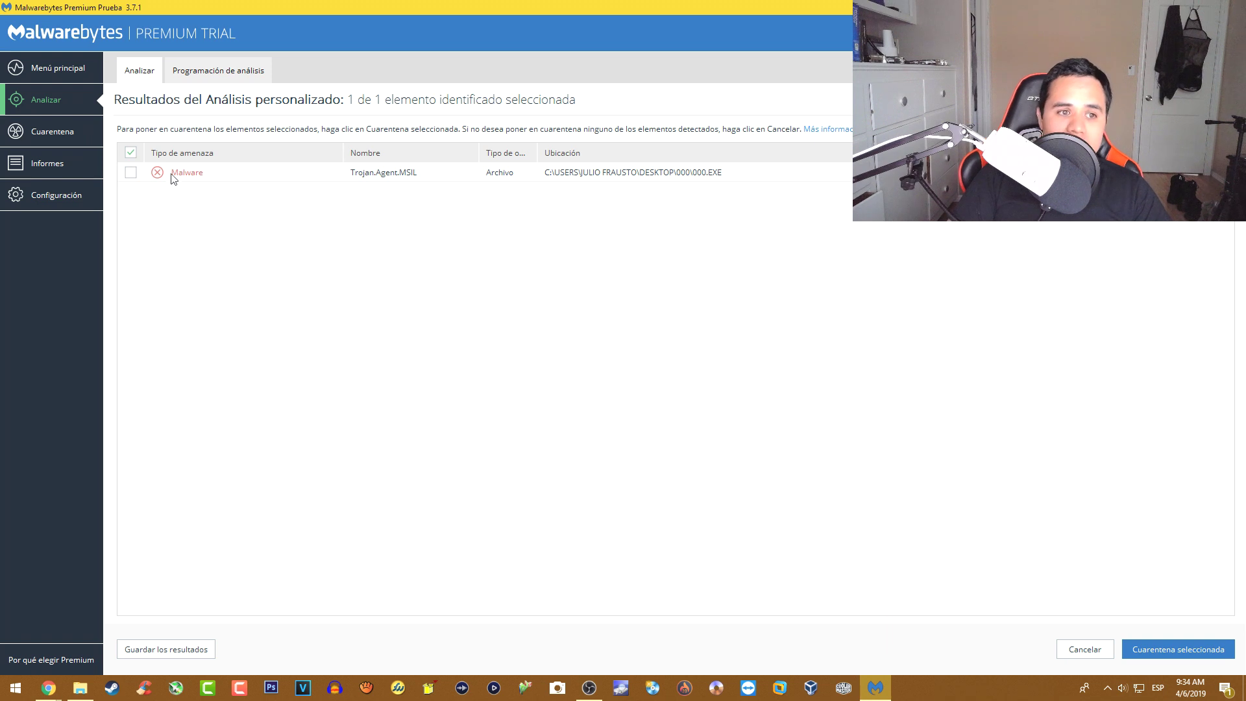
{"action": "left_click", "coordinate": [147, 175]}
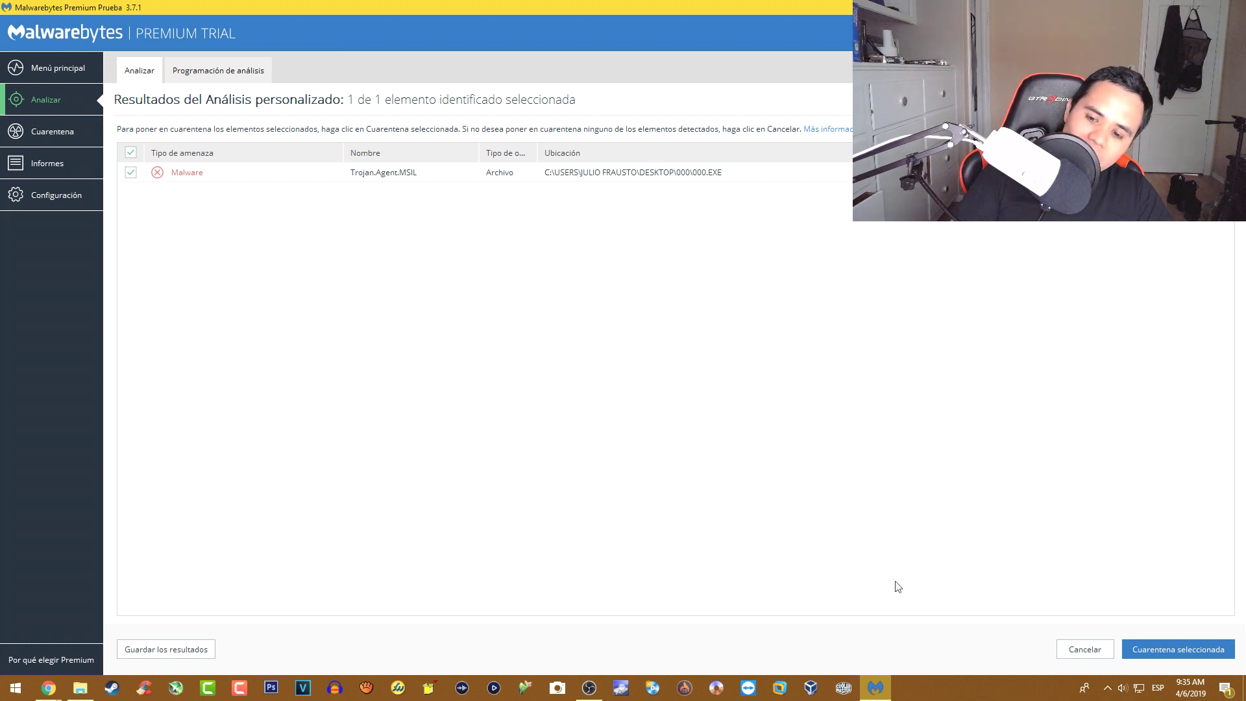
{"action": "left_click", "coordinate": [1160, 651]}
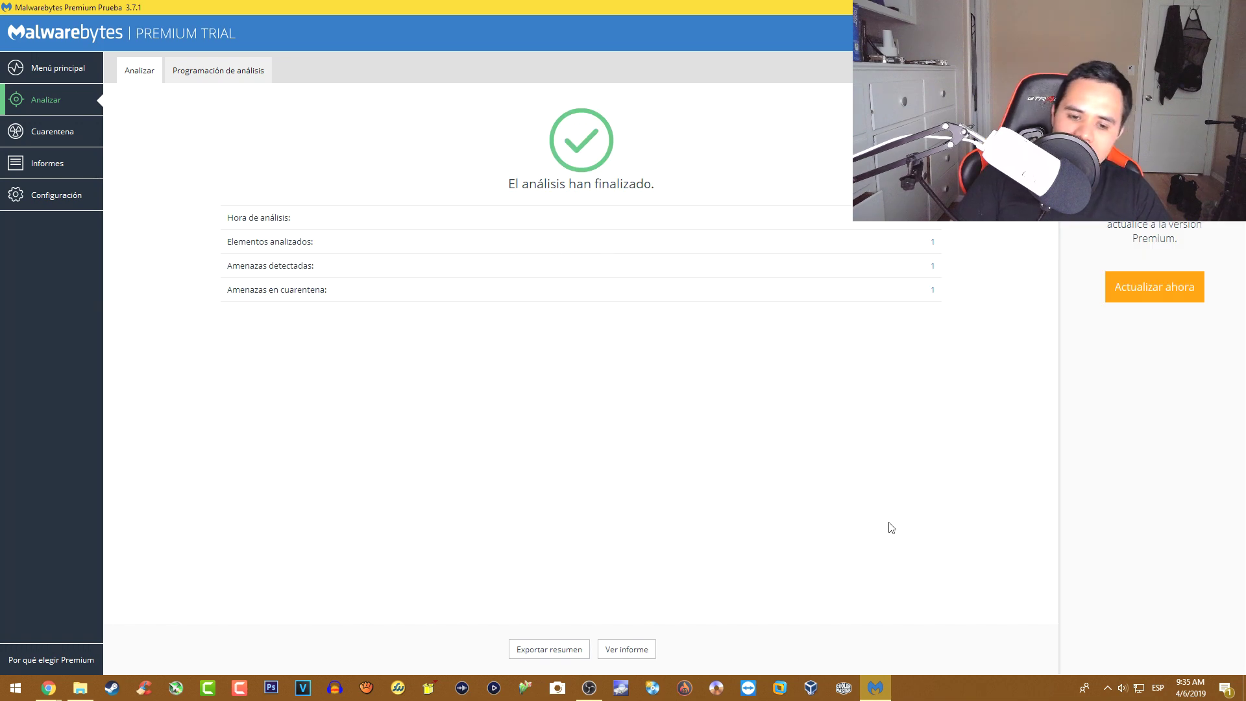
{"action": "key", "text": "alt+F4"}
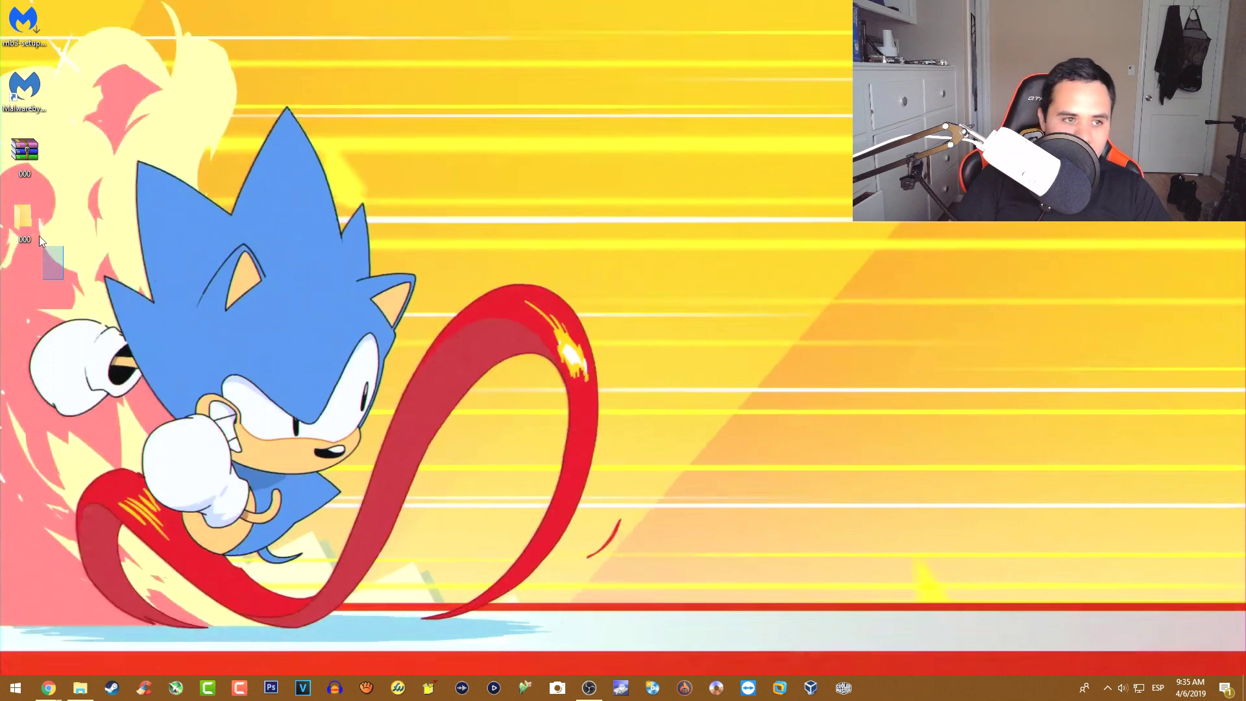
{"action": "key", "text": "Delete"}
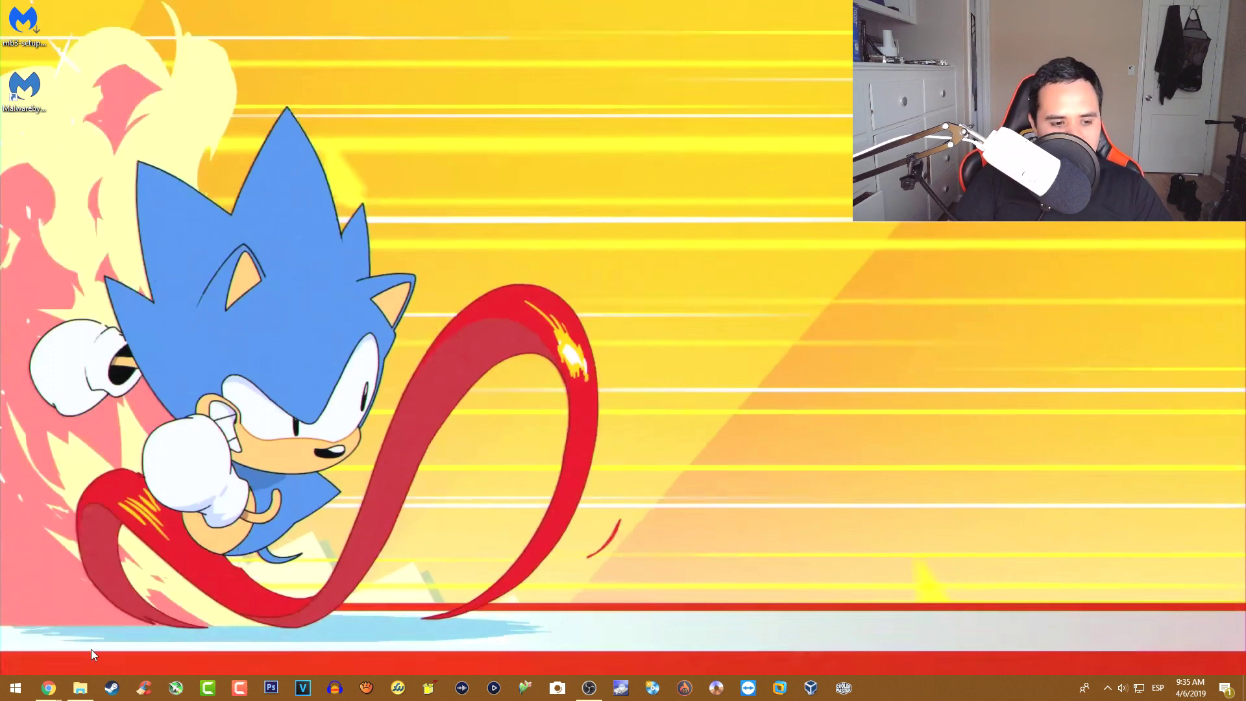
- Bring the Chrome window showing the KernelMode.info Malware forum to the front with Alt+Tab
{"action": "key", "text": "alt+Tab"}
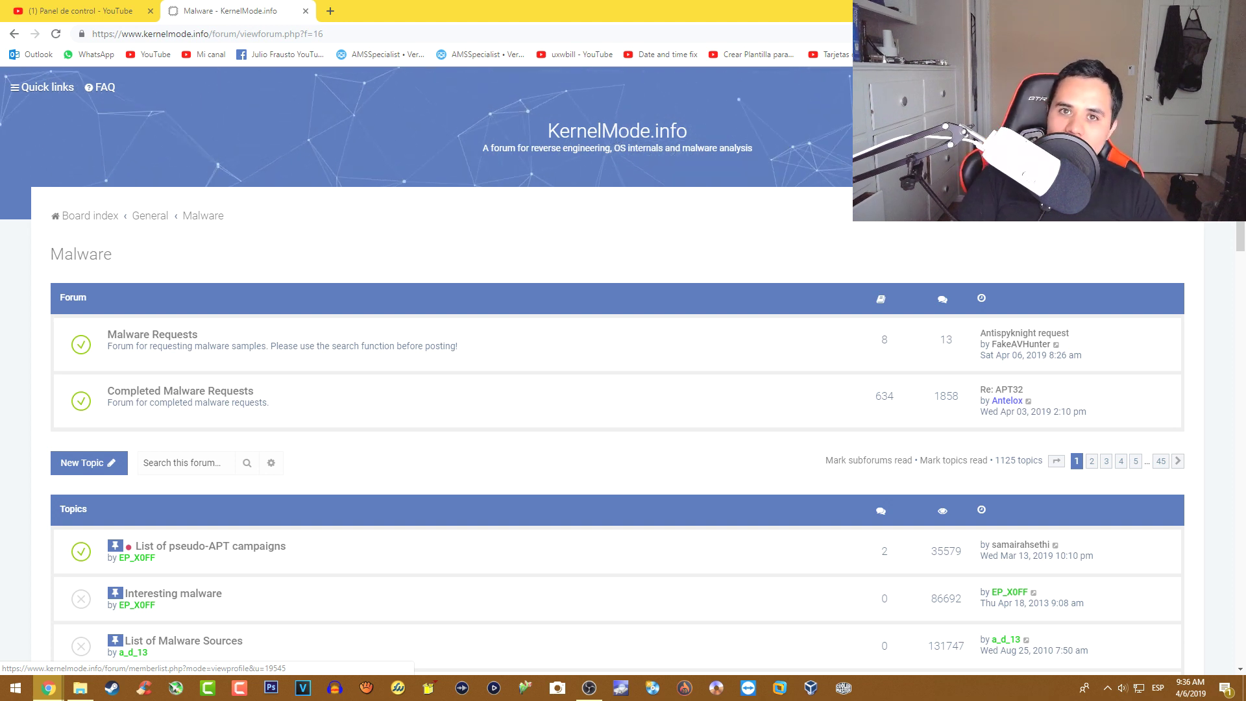
{"action": "left_click", "coordinate": [1194, 87]}
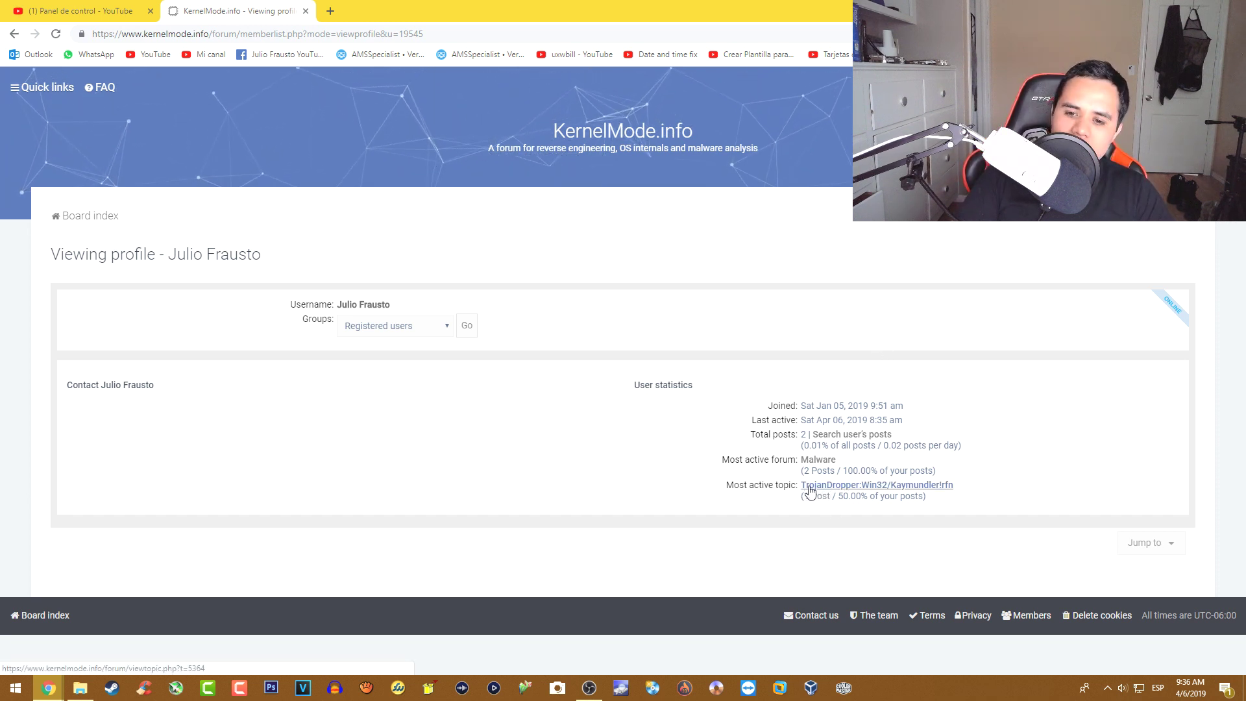
{"action": "left_click", "coordinate": [857, 486]}
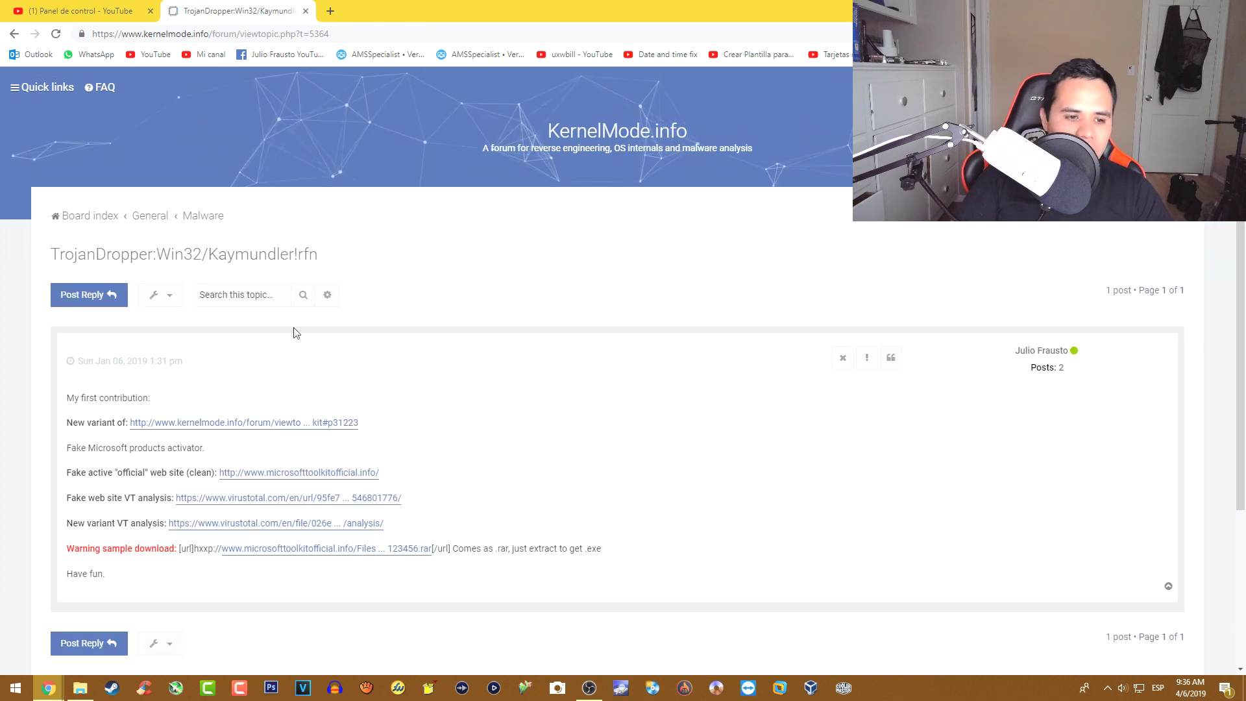
{"action": "scroll", "coordinate": [292, 337], "scroll_direction": "down", "scroll_amount": 2}
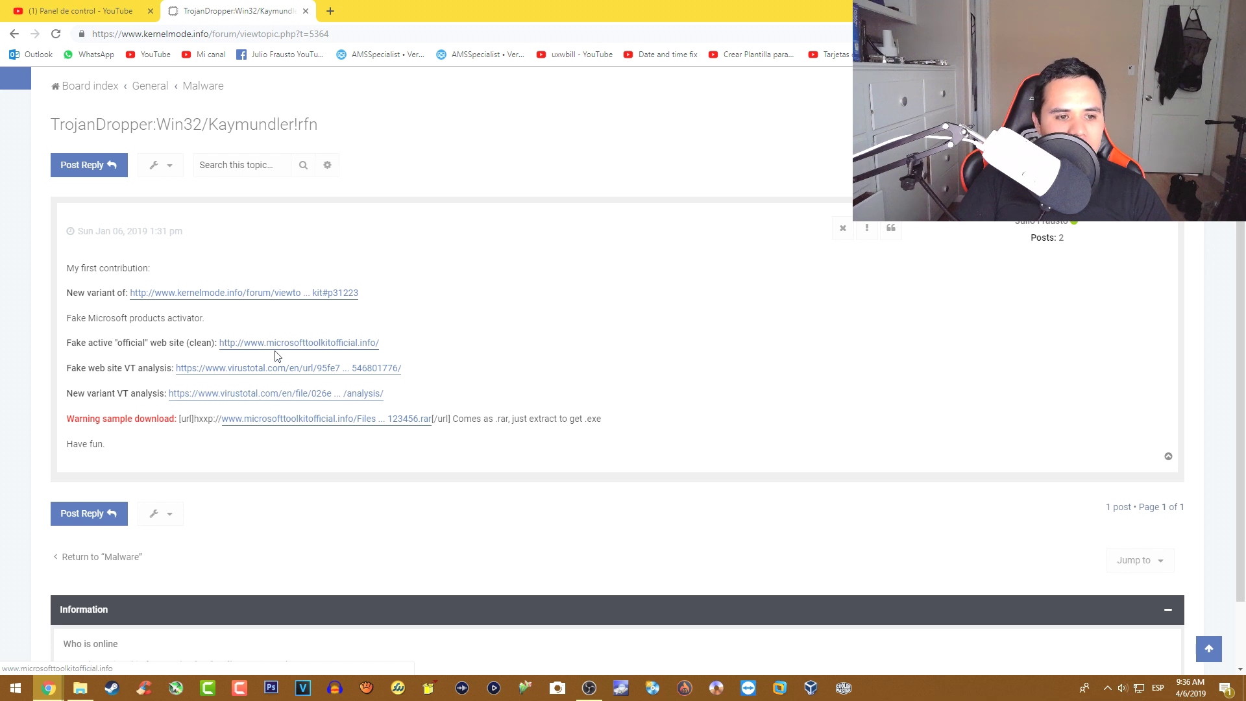
{"action": "left_click", "coordinate": [279, 344]}
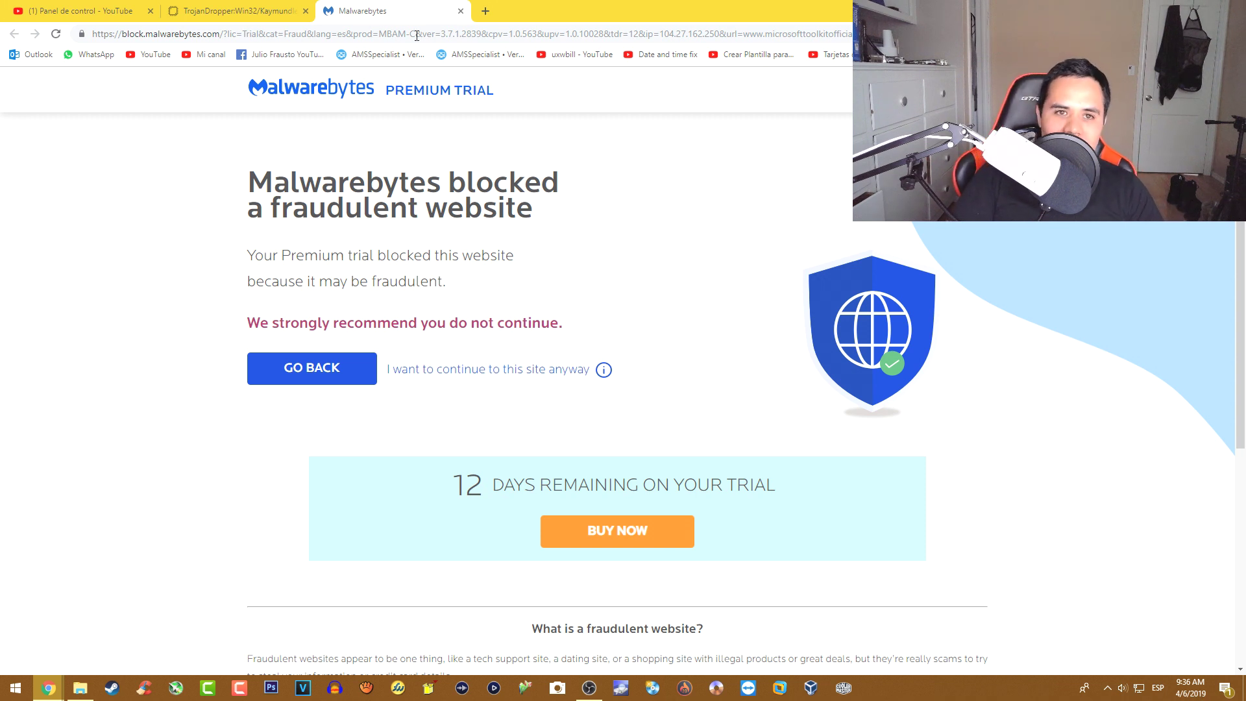
- Try the 'Warning sample download' link, see it blocked as fraudulent, close the block tabs and minimize Chrome
{"action": "left_click", "coordinate": [460, 11]}
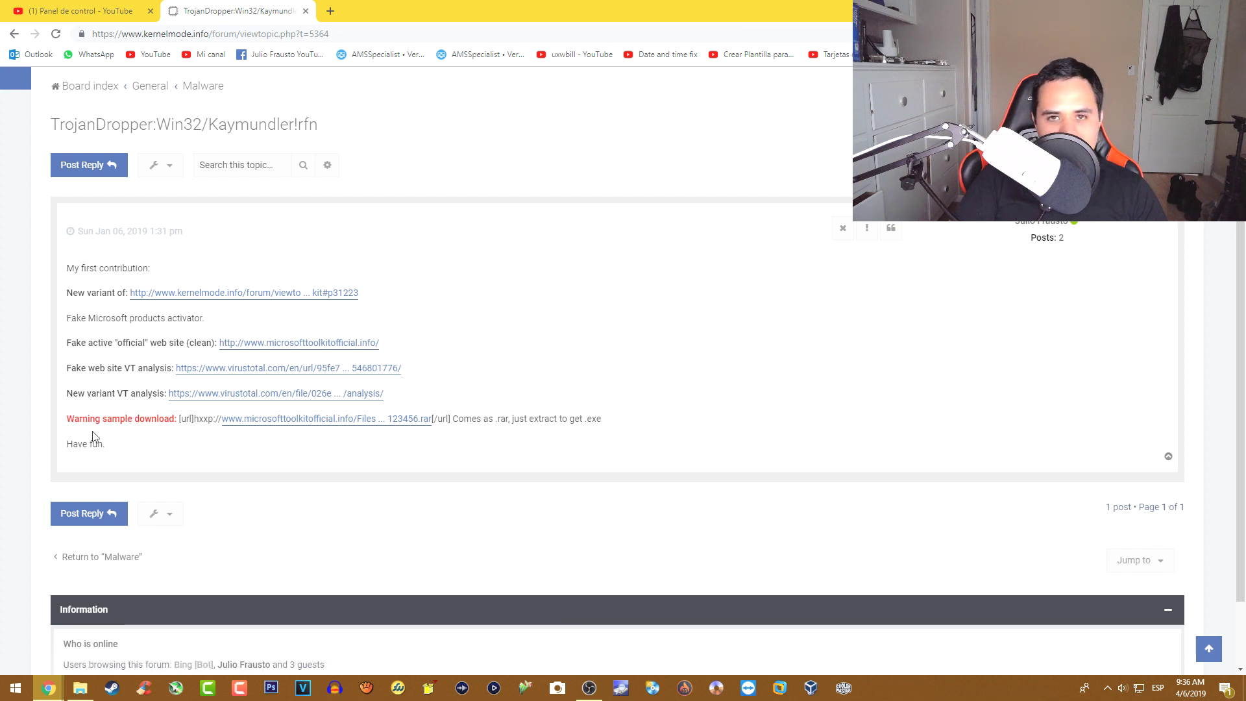
{"action": "left_click", "coordinate": [386, 432]}
{"action": "left_click", "coordinate": [398, 8]}
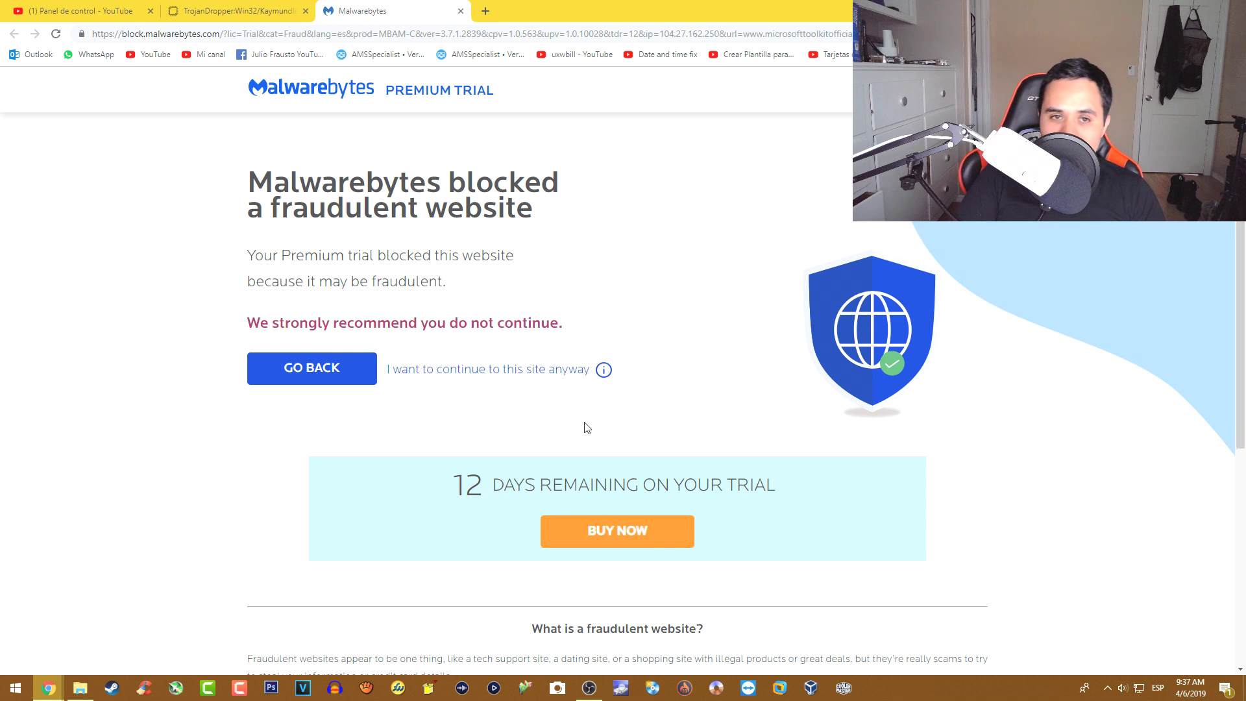
{"action": "left_click", "coordinate": [461, 11]}
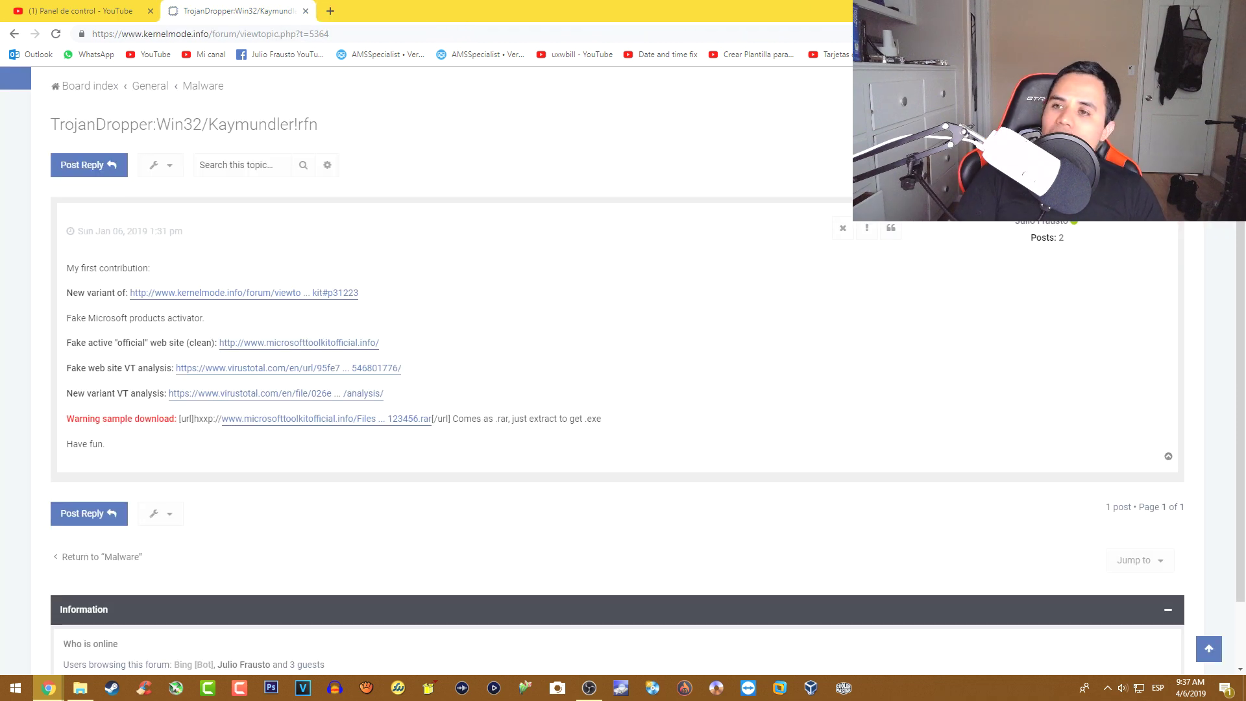
{"action": "key", "text": "super+d"}
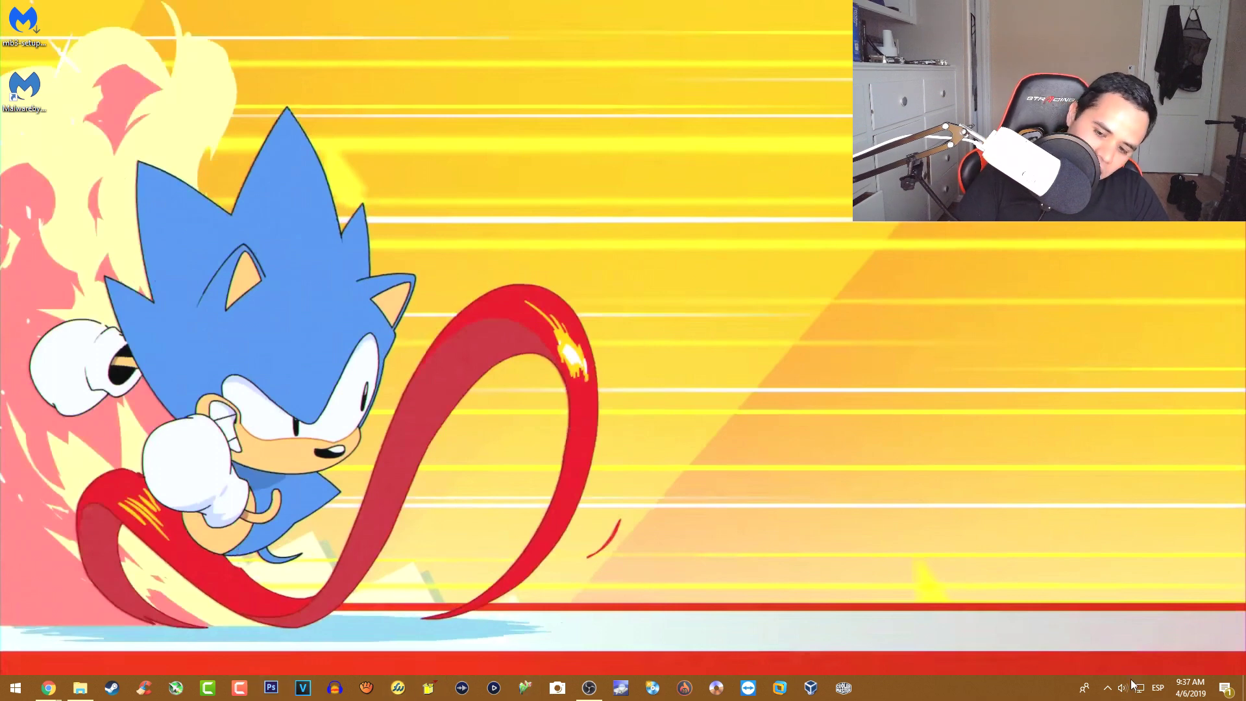
- Launch Malwarebytes from the desktop shortcut, decline the restart, and maximize the dashboard showing 'Está protegido'
{"action": "left_click", "coordinate": [1108, 687]}
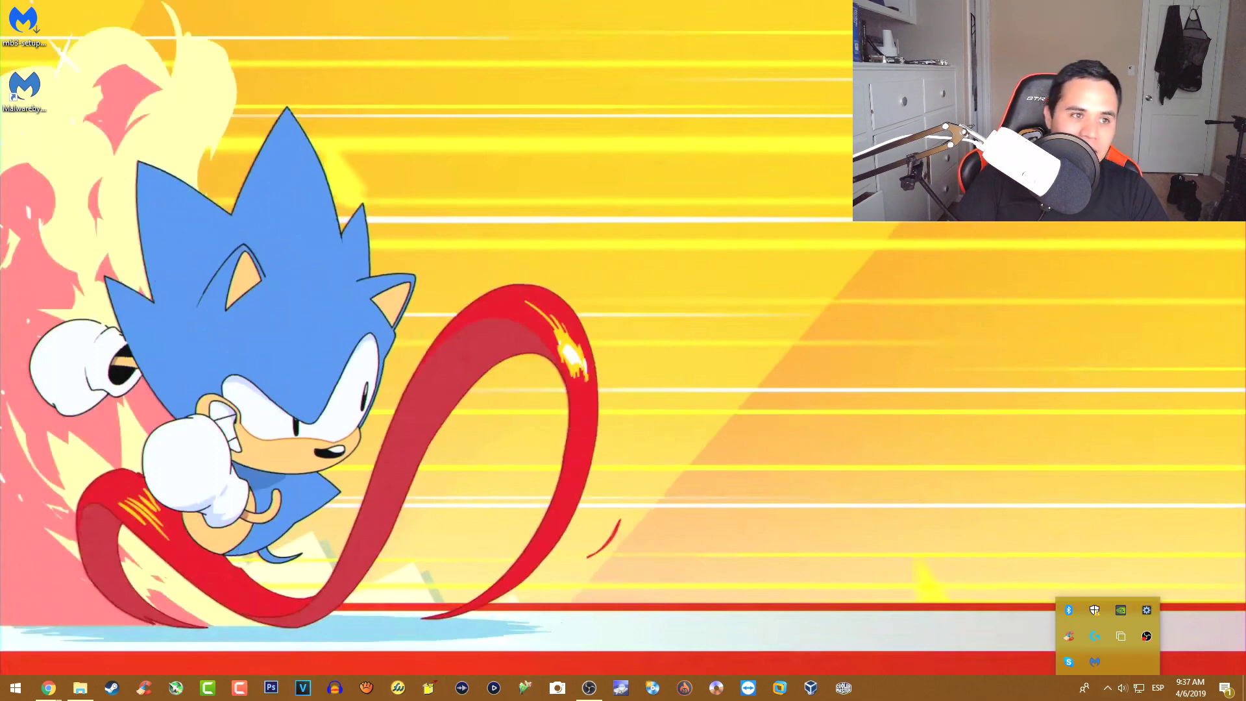
{"action": "left_click", "coordinate": [33, 95]}
{"action": "key", "text": "Return"}
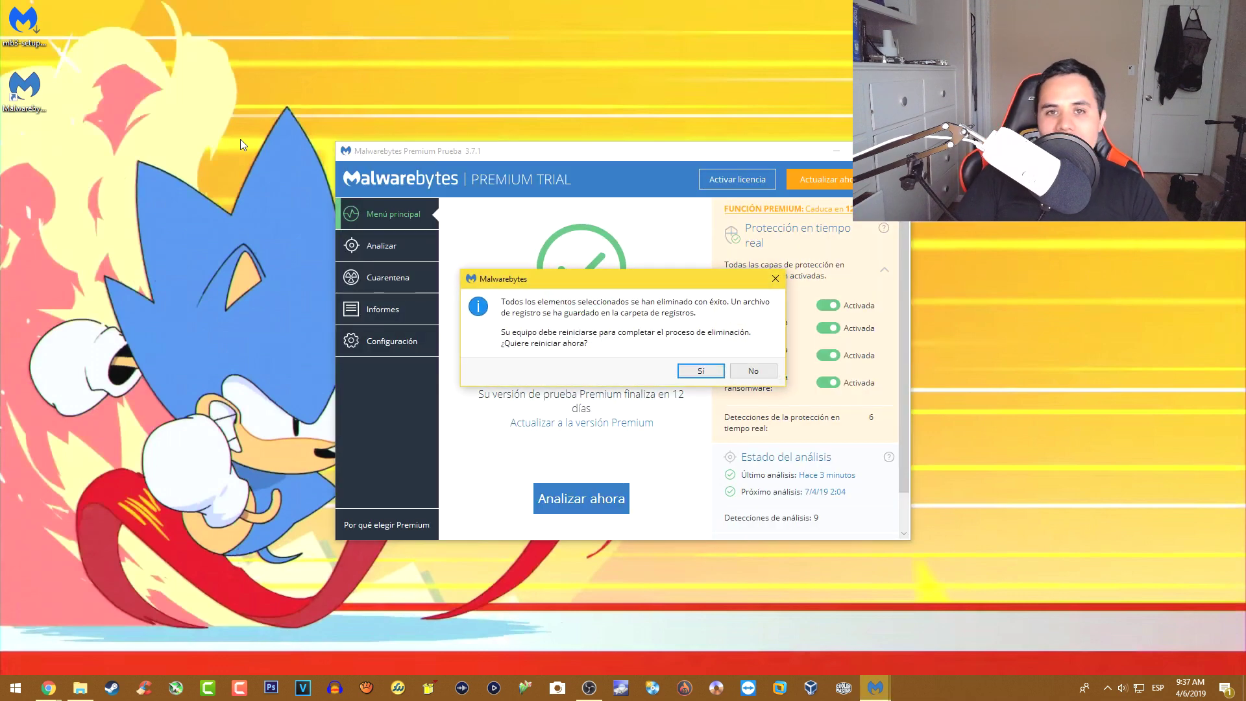
{"action": "left_click", "coordinate": [752, 369]}
{"action": "left_click", "coordinate": [866, 150]}
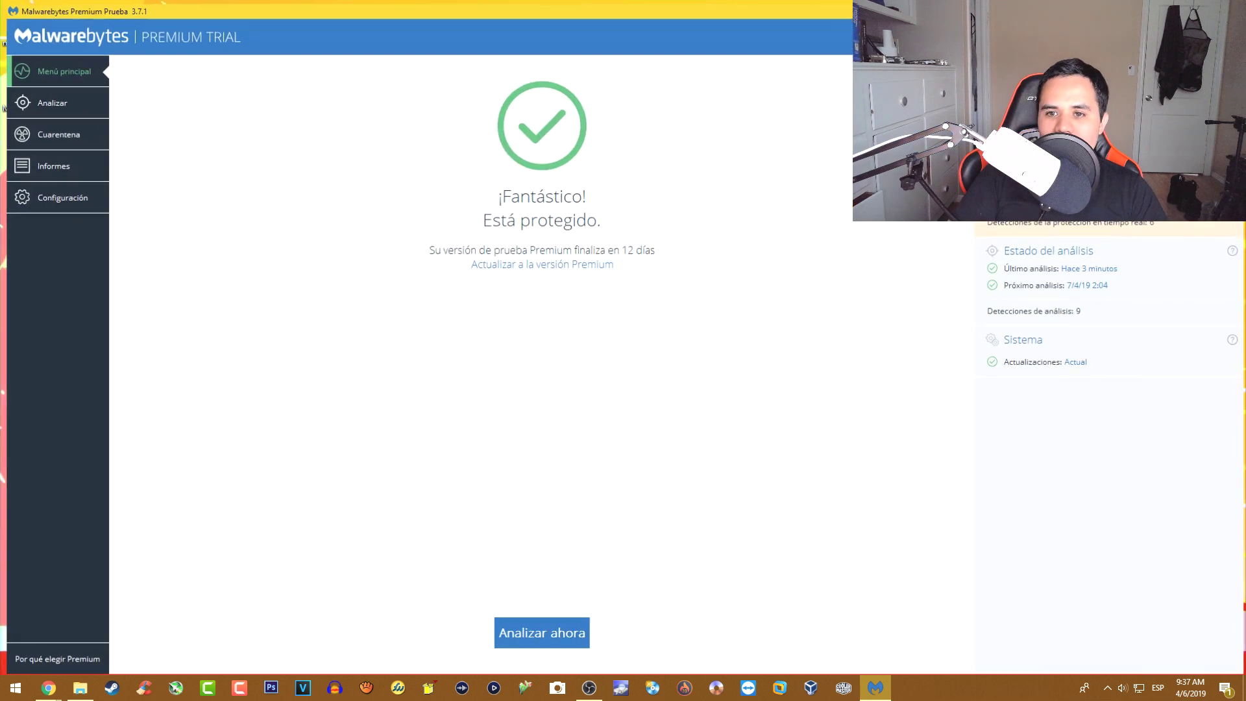